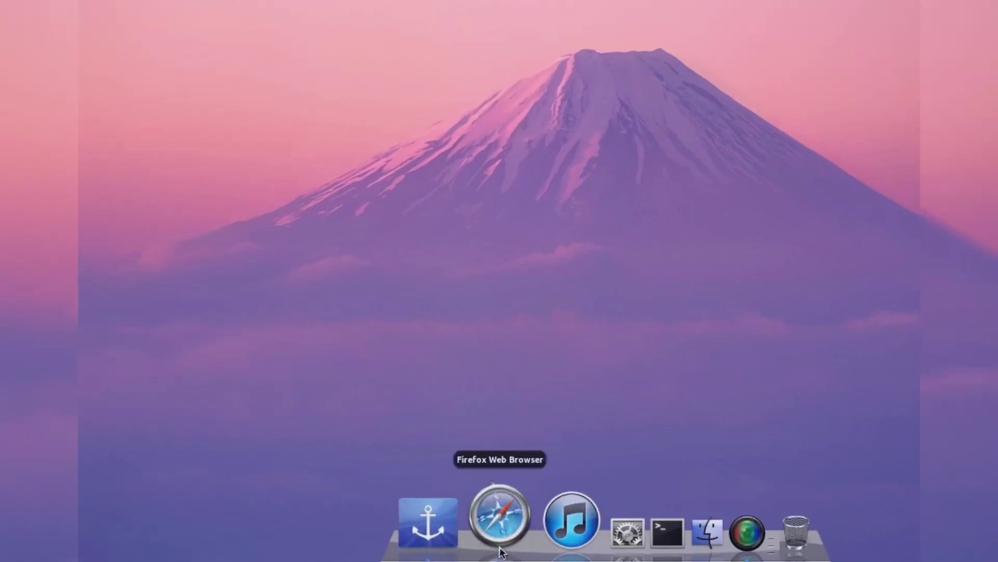
# - Launch Firefox, search Google for 'freenom', and open the 'Freenom - A Name for Everyone' result
pyautogui.click(499, 513)
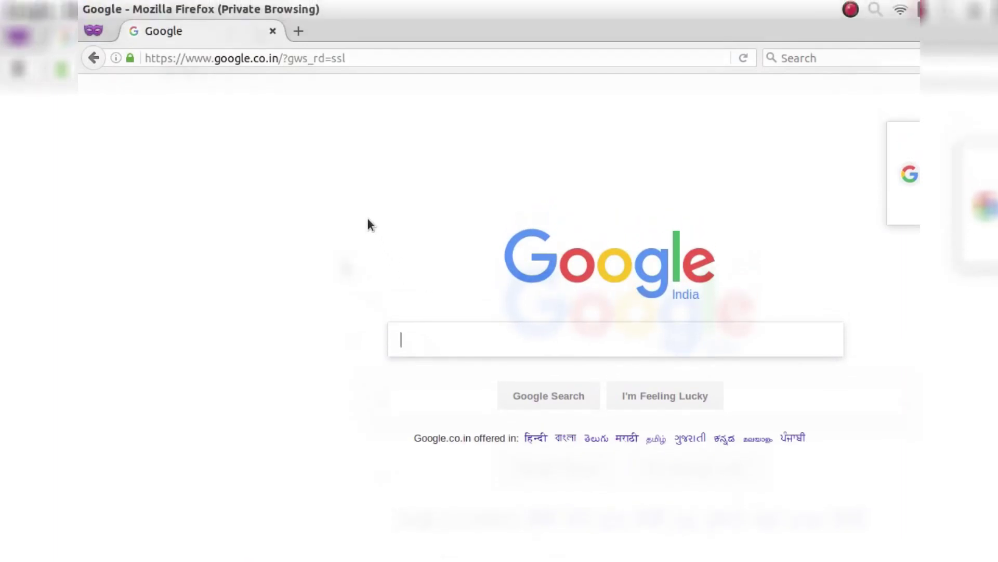
pyautogui.write('f')
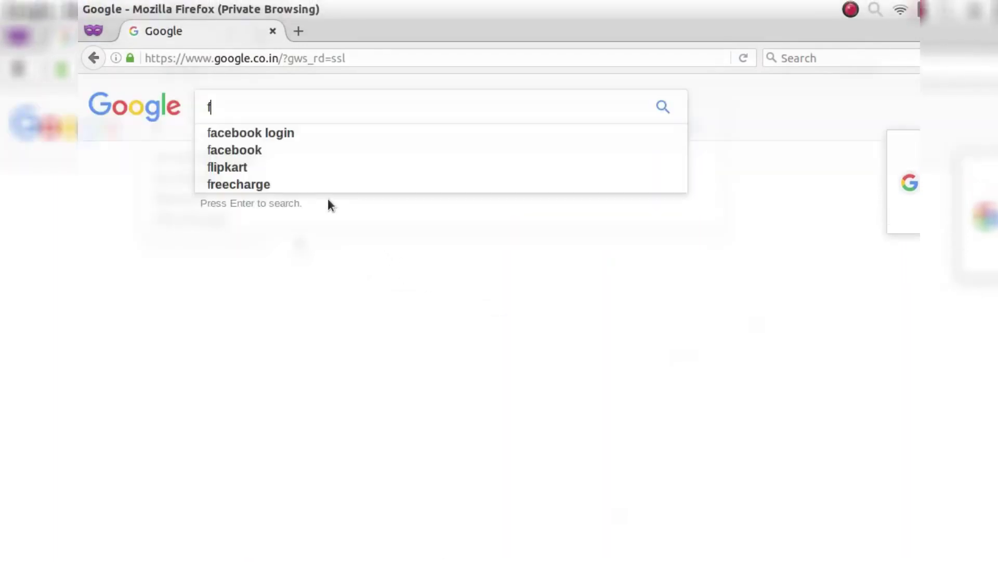
pyautogui.write('ree')
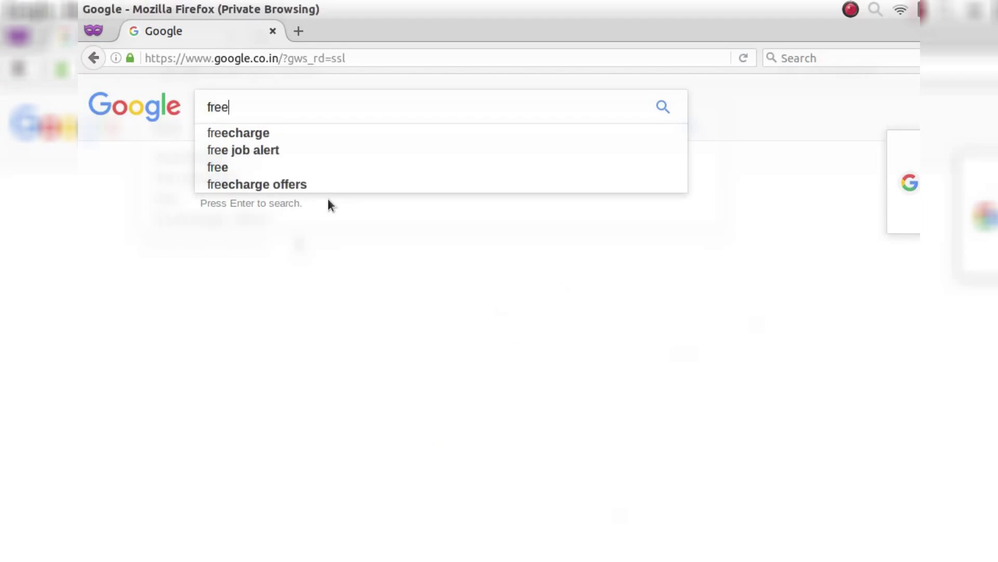
pyautogui.write('nom')
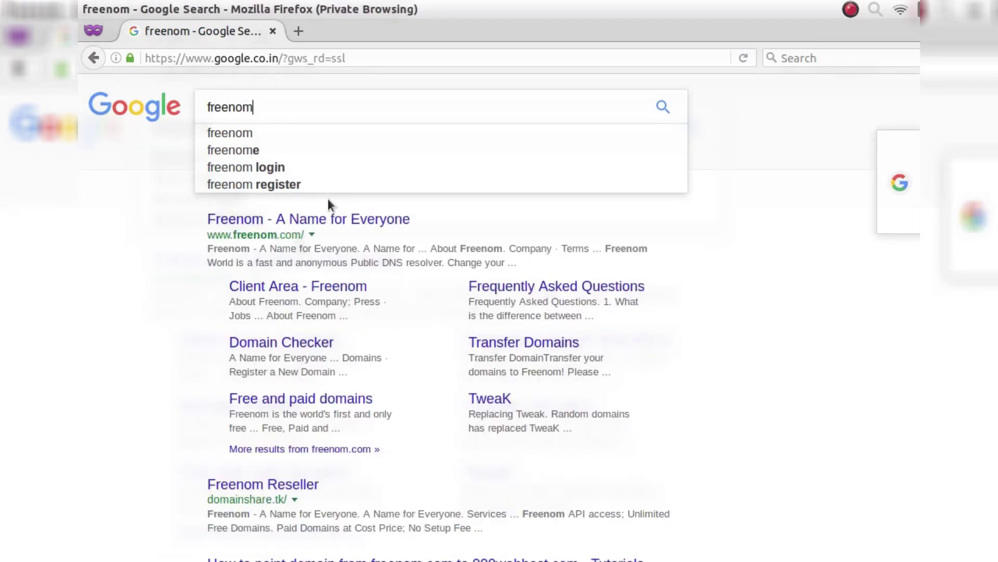
pyautogui.press('Return')
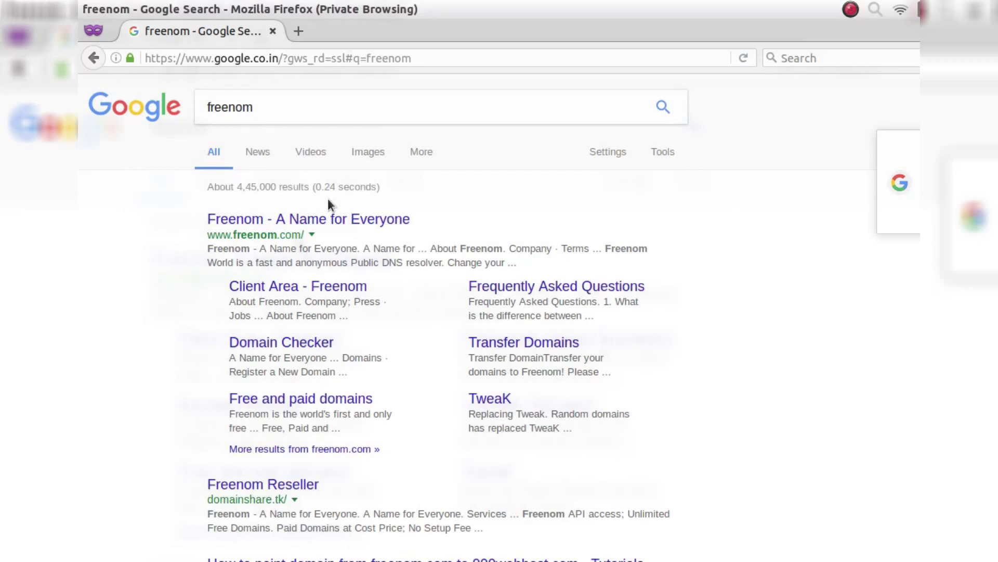
pyautogui.click(328, 220)
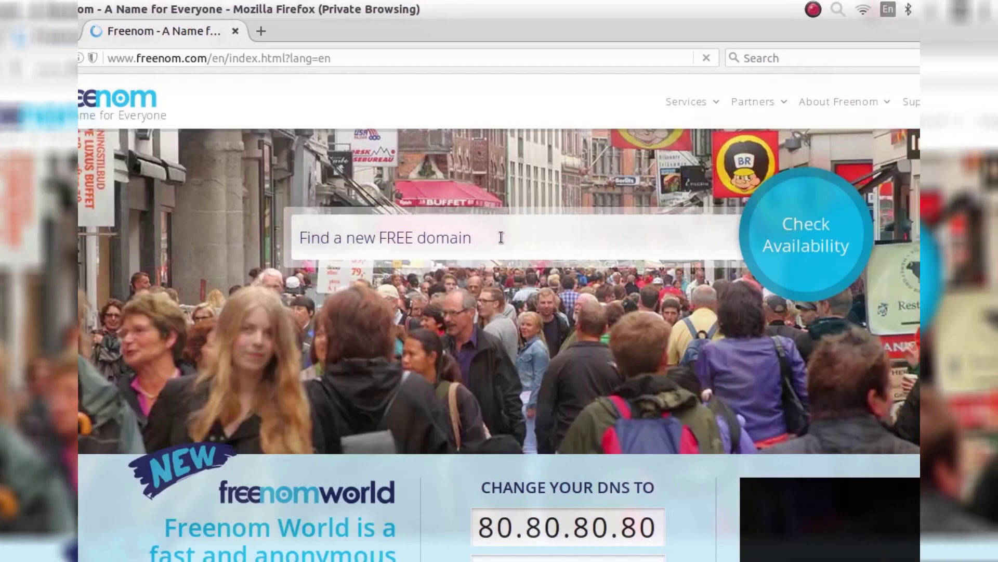
# - Enter h20599 in the free domain search box and check its availability
pyautogui.click(501, 238)
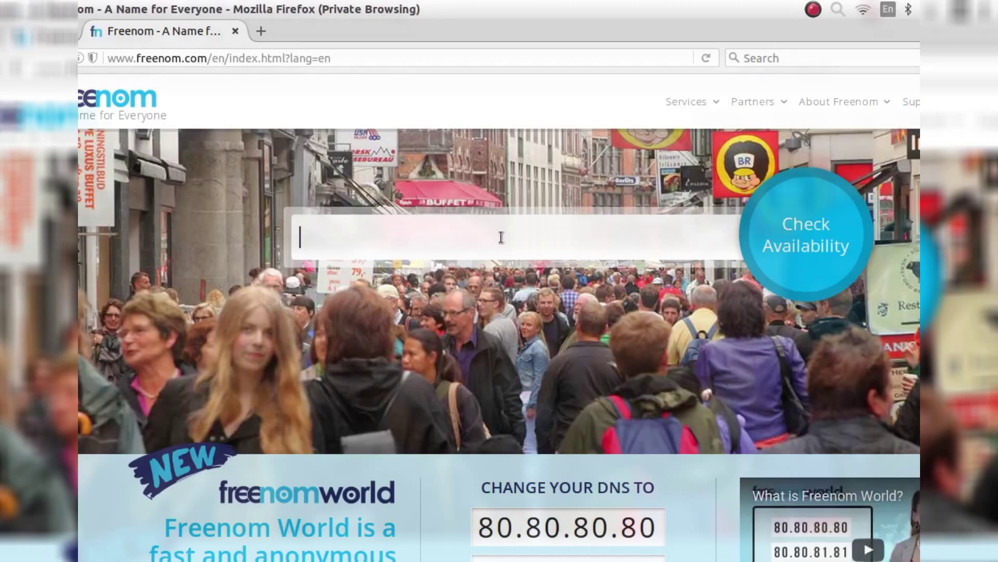
pyautogui.write('h20599')
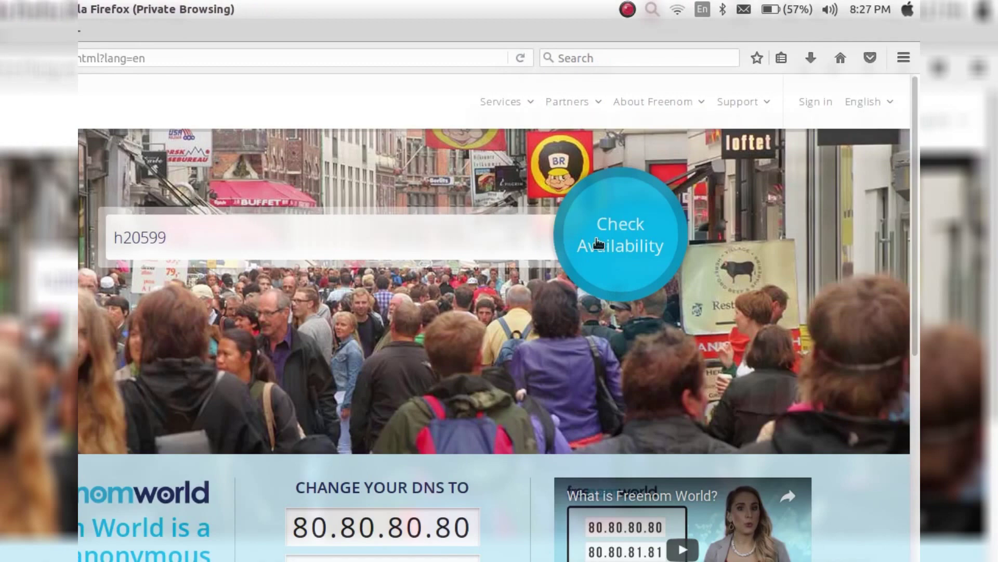
pyautogui.click(598, 243)
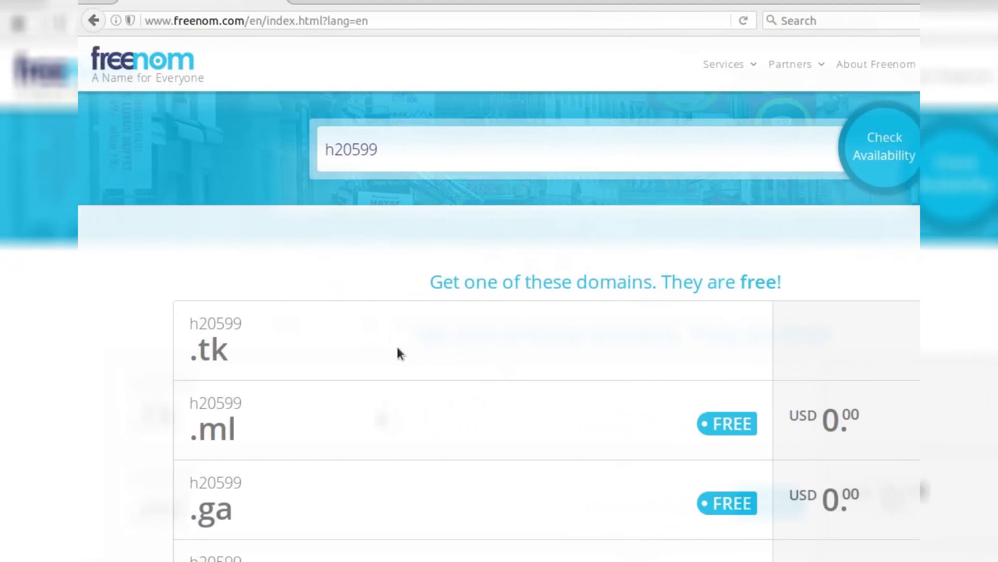
# - Review the h20599 results, noting the free .ml option and .tk marked Not available
pyautogui.scroll(-3, 397, 348)
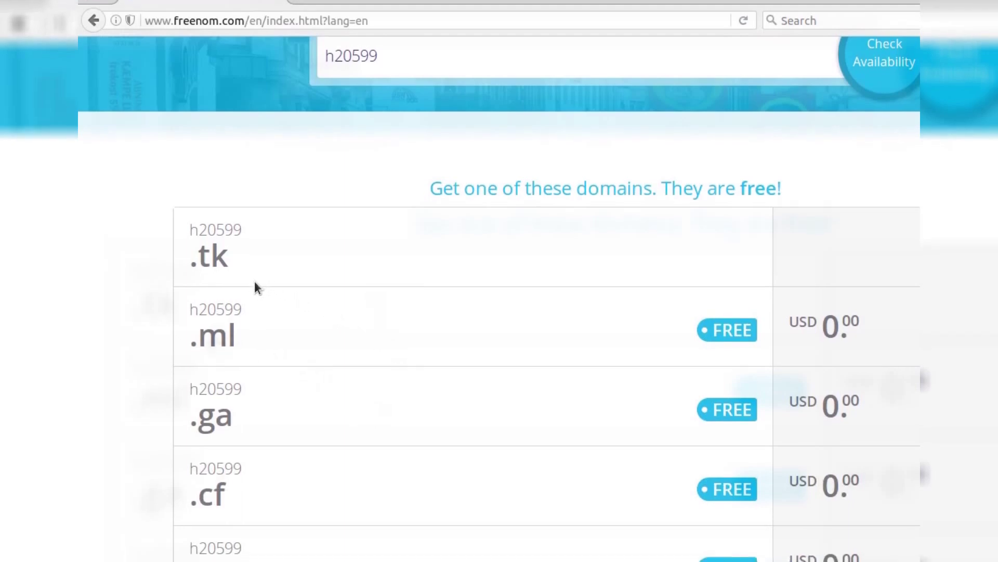
pyautogui.moveTo(187, 309); pyautogui.dragTo(234, 338)
pyautogui.click(243, 337)
pyautogui.tripleClick(236, 336)
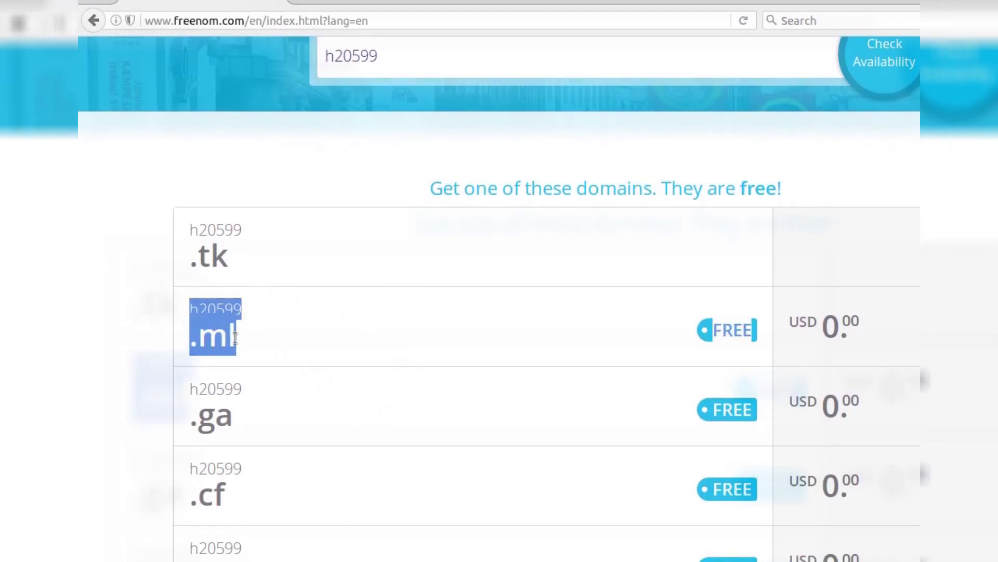
pyautogui.click(218, 267)
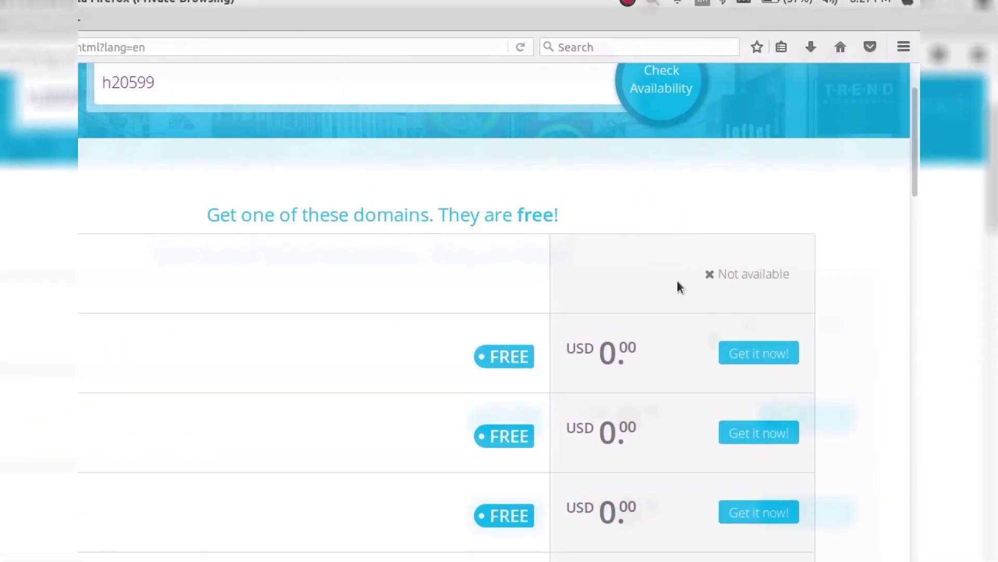
pyautogui.moveTo(720, 281); pyautogui.dragTo(794, 281)
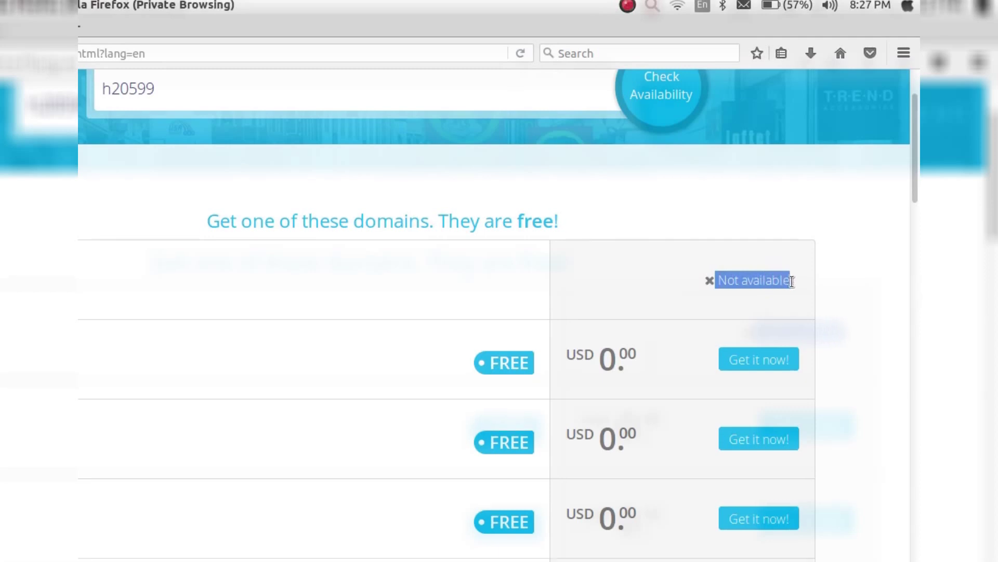
pyautogui.click(793, 304)
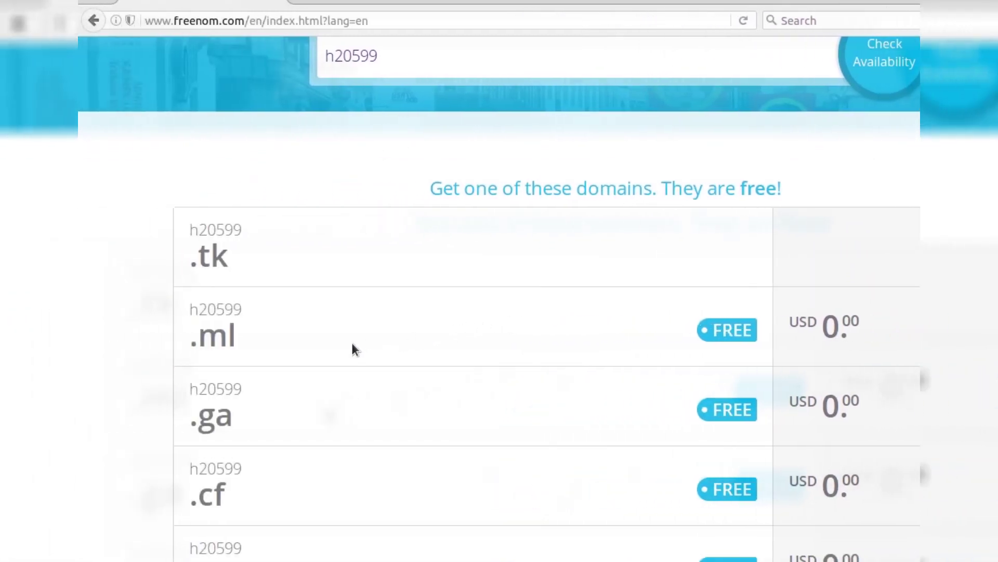
# - Add h20599.ml to the cart with 'Get it now!' and proceed to checkout
pyautogui.scroll(-3, 343, 360)
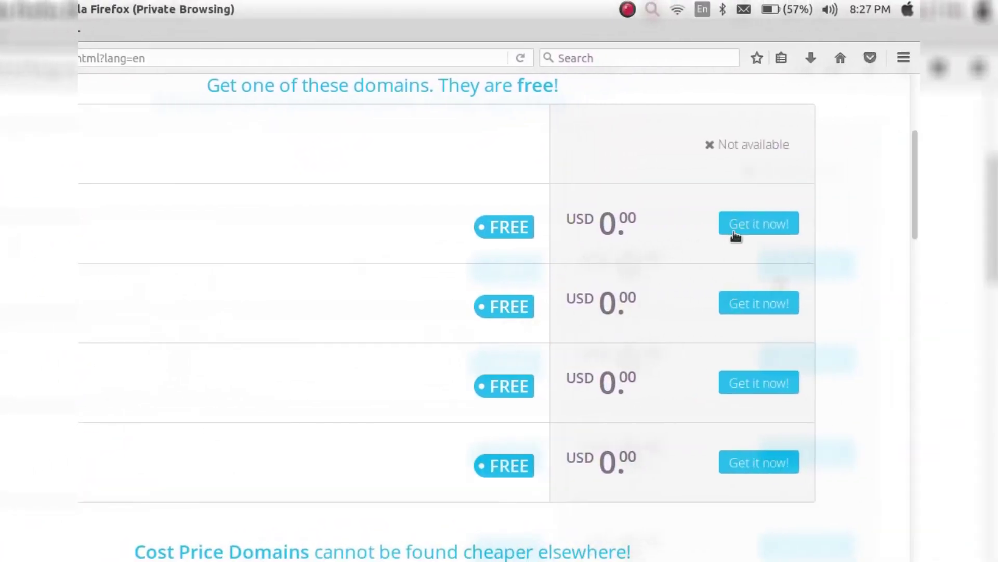
pyautogui.click(735, 235)
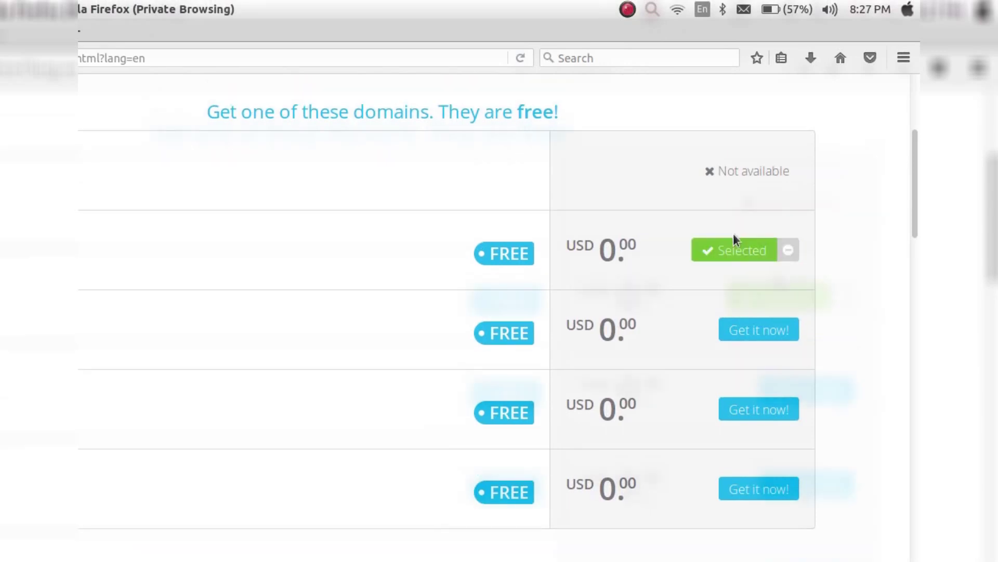
pyautogui.scroll(3, 735, 239)
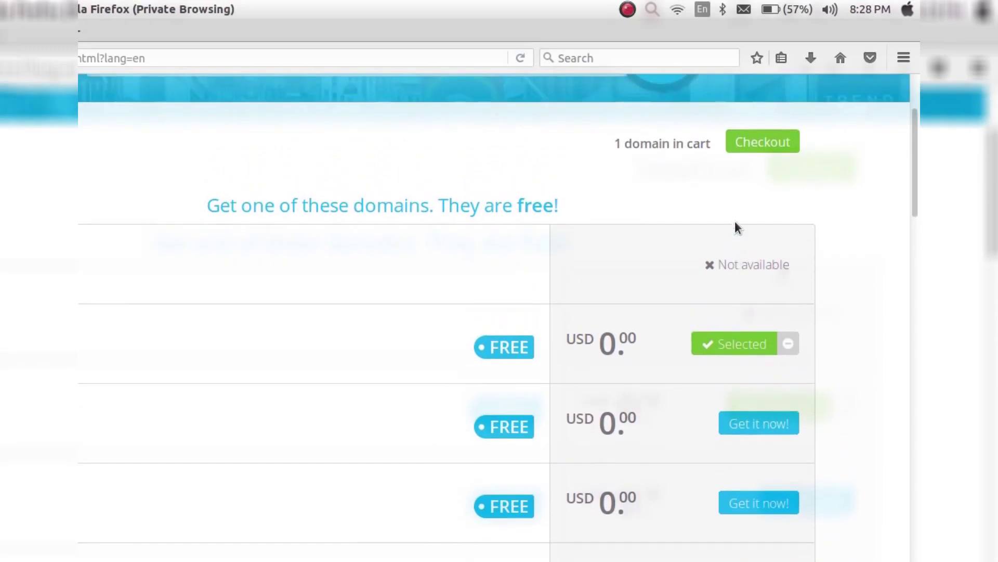
pyautogui.click(759, 148)
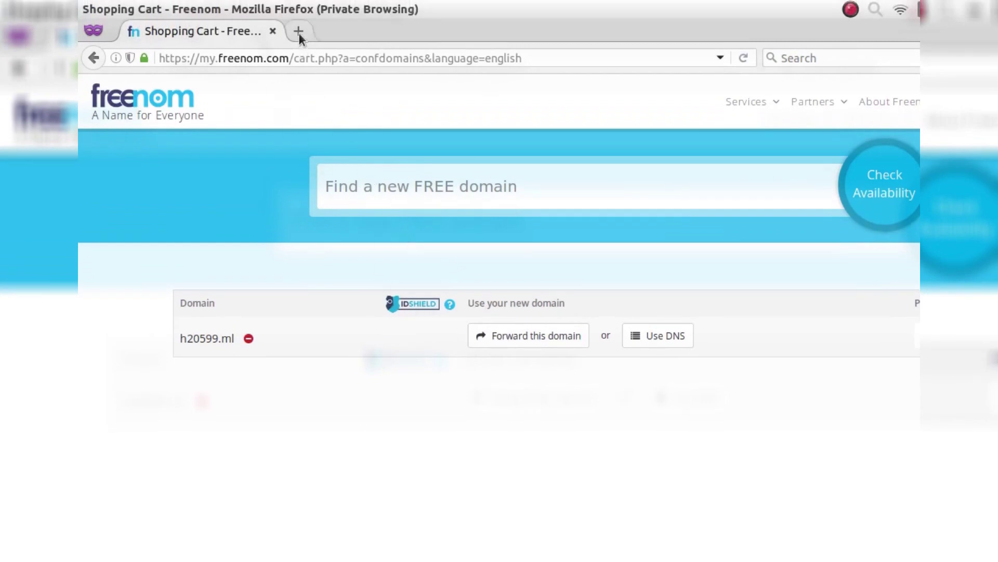
# - In a new tab, go to Google and search for 'wix'
pyautogui.click(298, 33)
pyautogui.write('google.co.in/')
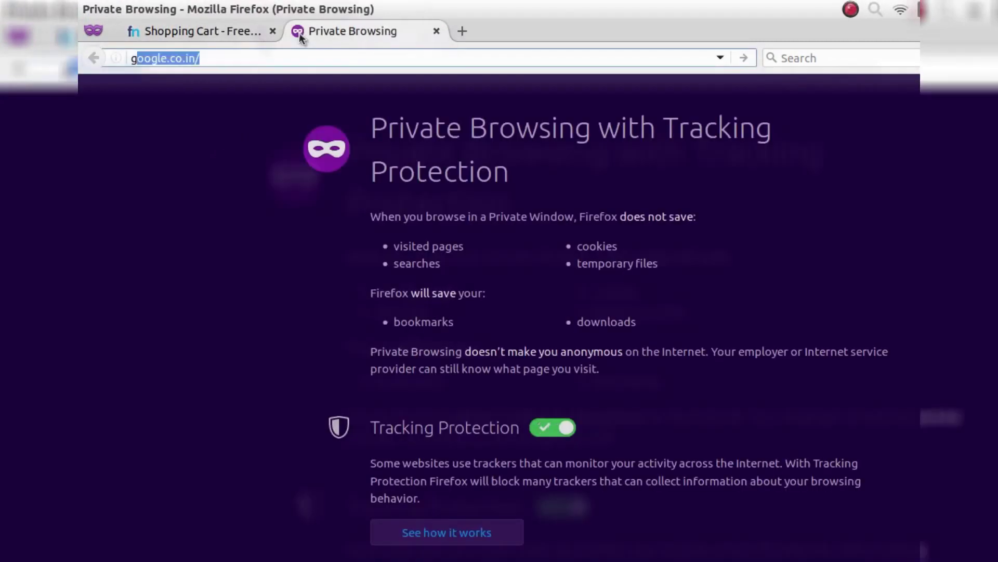
pyautogui.press('Return')
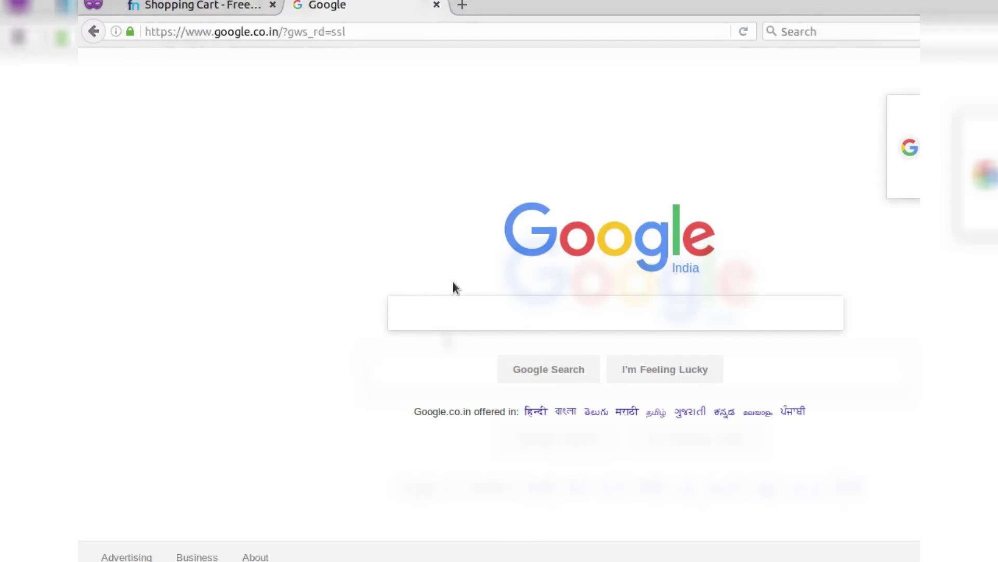
pyautogui.write('wi')
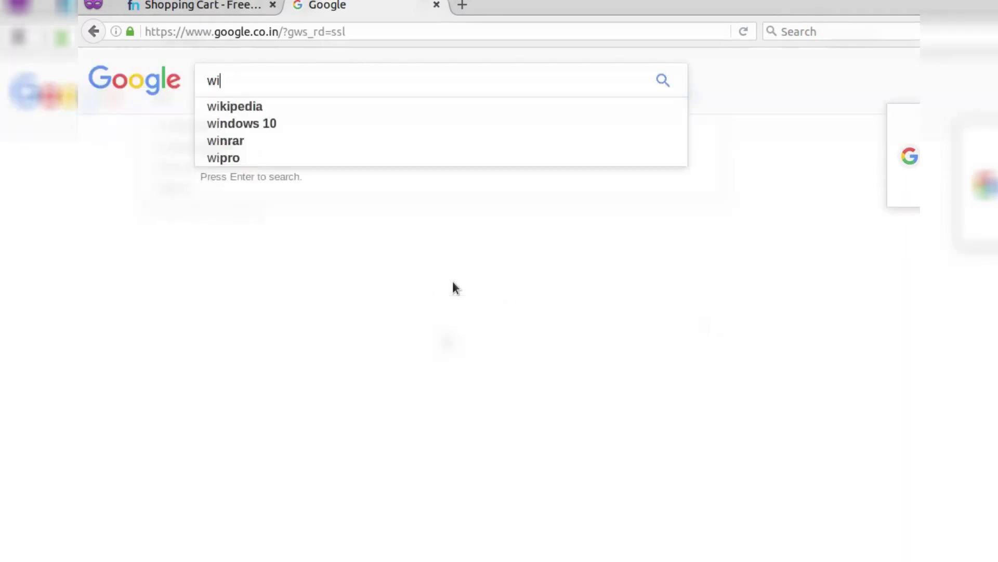
pyautogui.write('x')
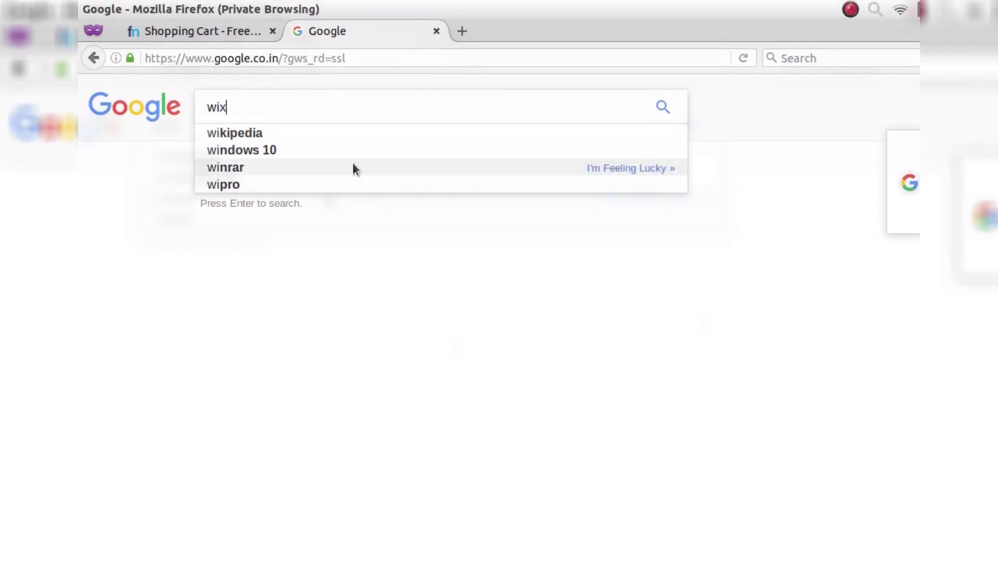
pyautogui.press('Return')
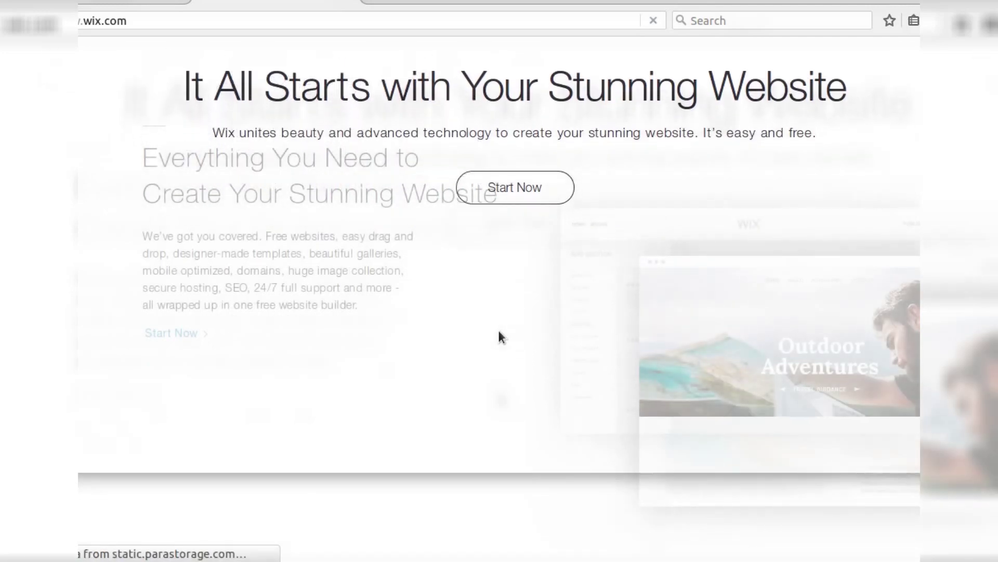
# - Scroll through the wix.com homepage and go to its Sign In page
pyautogui.scroll(-3, 498, 328)
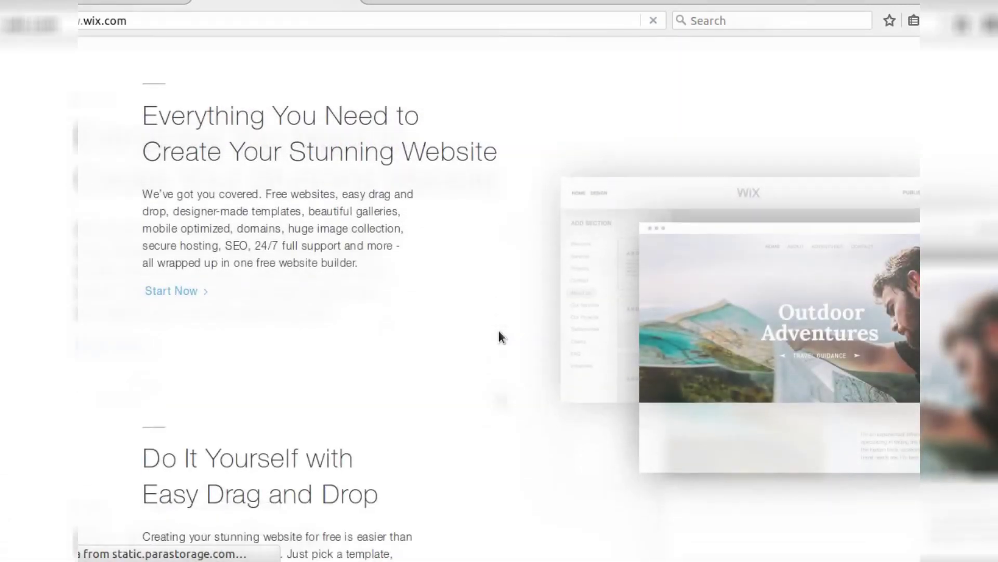
pyautogui.scroll(-15, 499, 331)
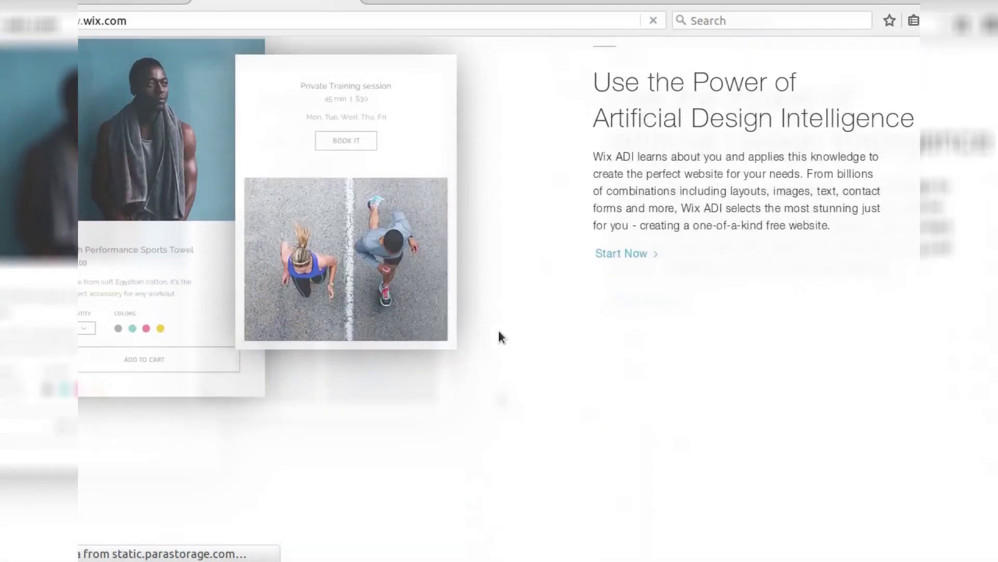
pyautogui.scroll(-10, 498, 331)
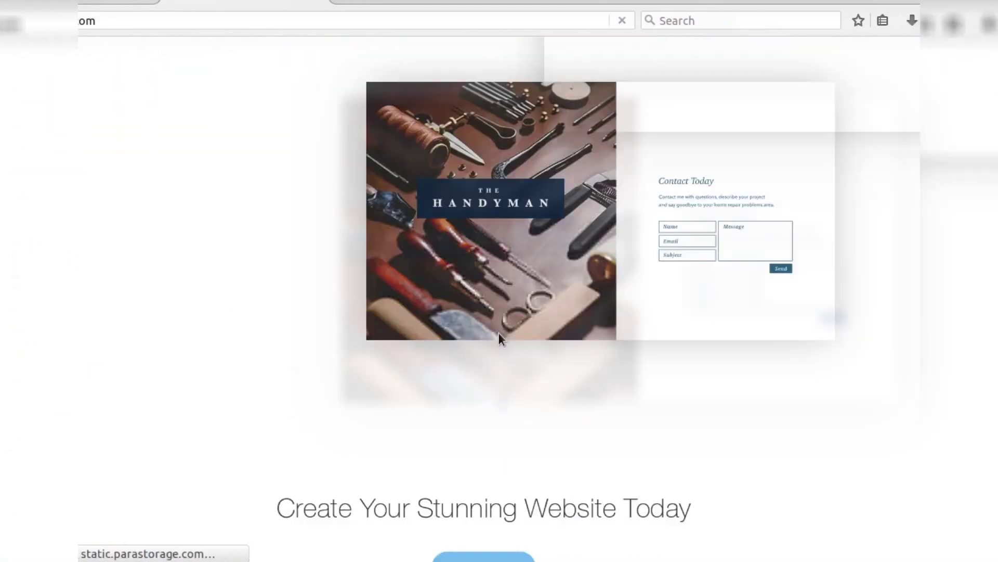
pyautogui.scroll(15, 498, 336)
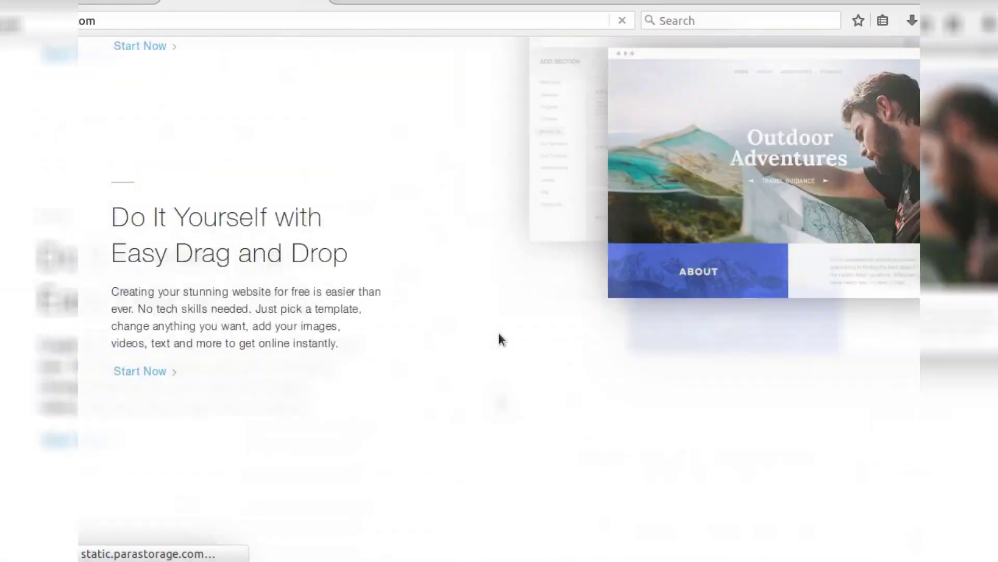
pyautogui.scroll(10, 498, 339)
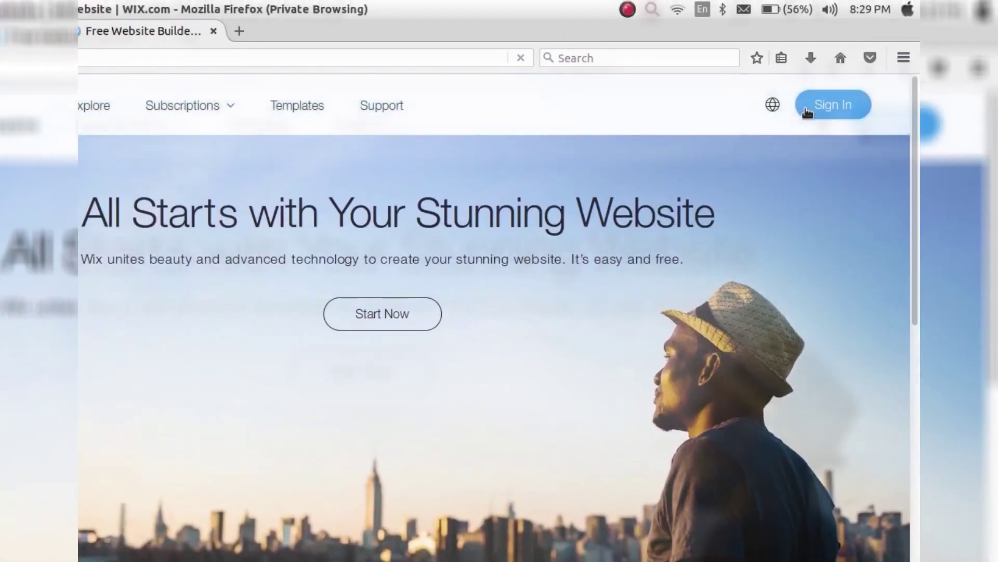
pyautogui.click(905, 75)
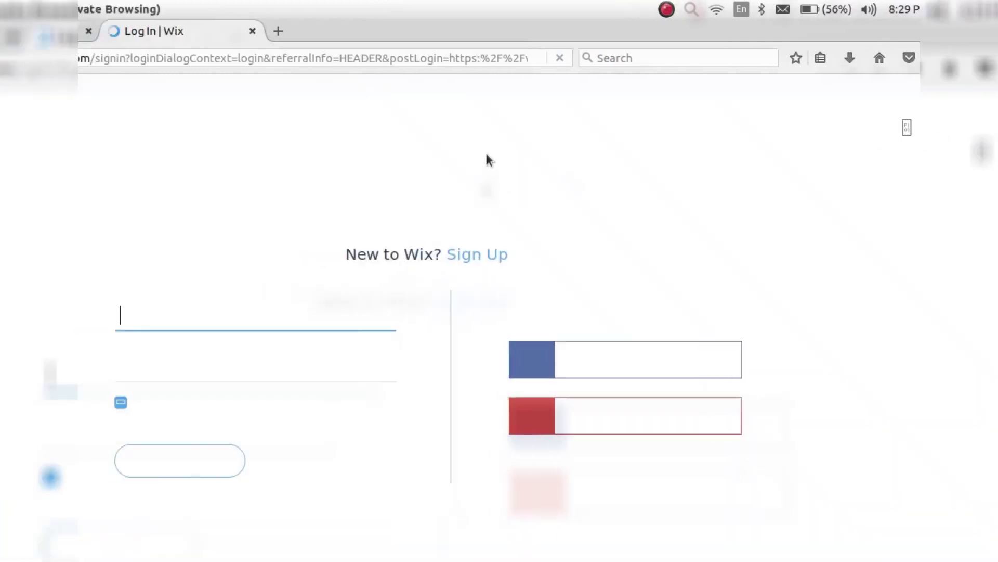
# - Log in to Wix using the saved email and password
pyautogui.click(400, 277)
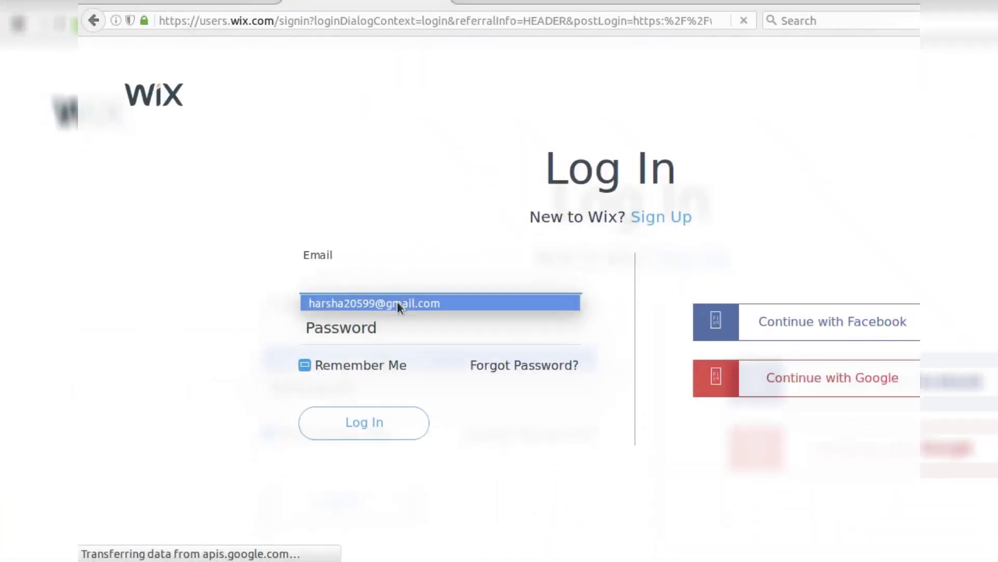
pyautogui.click(398, 301)
pyautogui.click(371, 416)
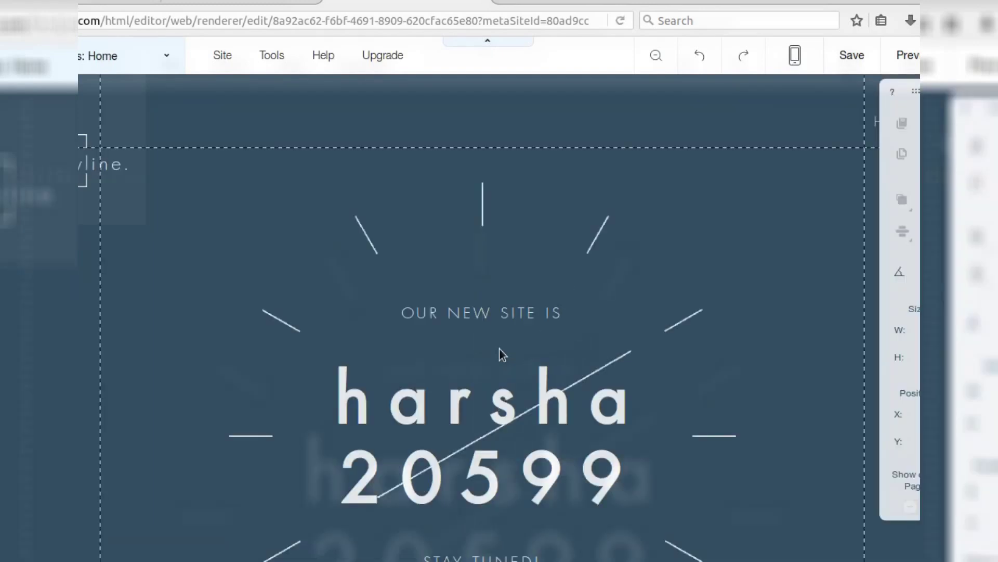
# - Look over the Wix page, then save the site to confirm its harsha20599.wixsite.com/h20599 address
pyautogui.click(499, 348)
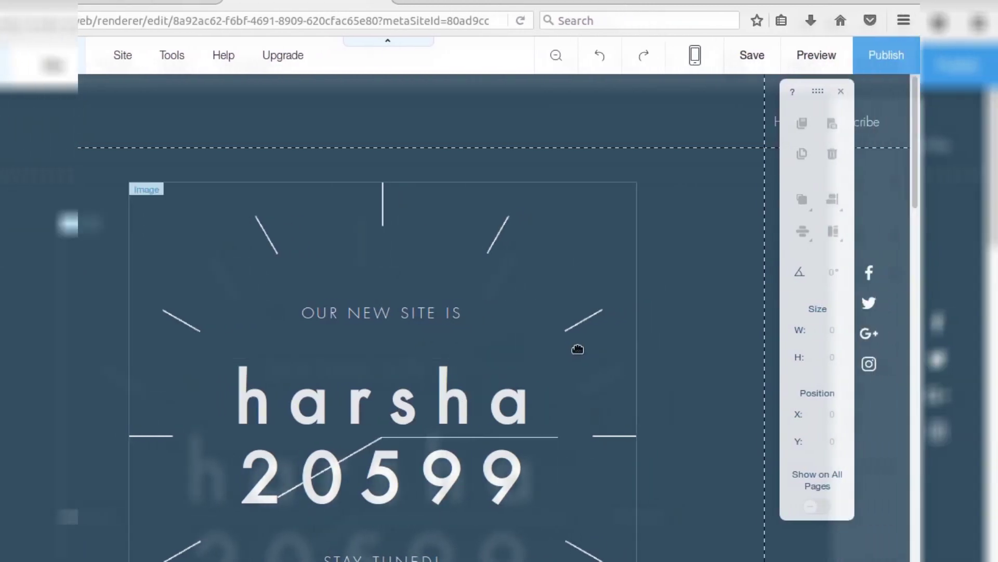
pyautogui.scroll(-1, 711, 329)
pyautogui.scroll(-3, 686, 328)
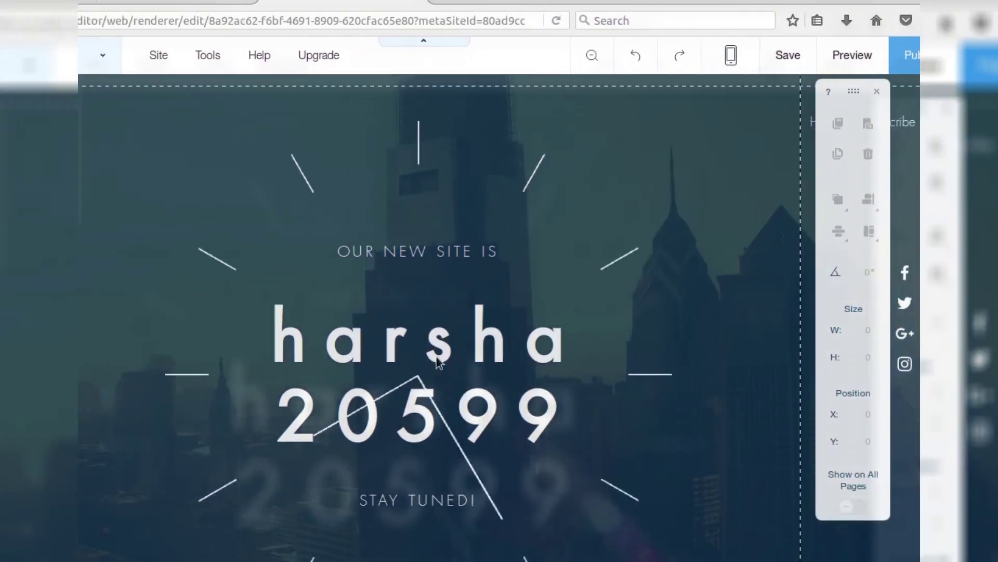
pyautogui.scroll(-3, 350, 374)
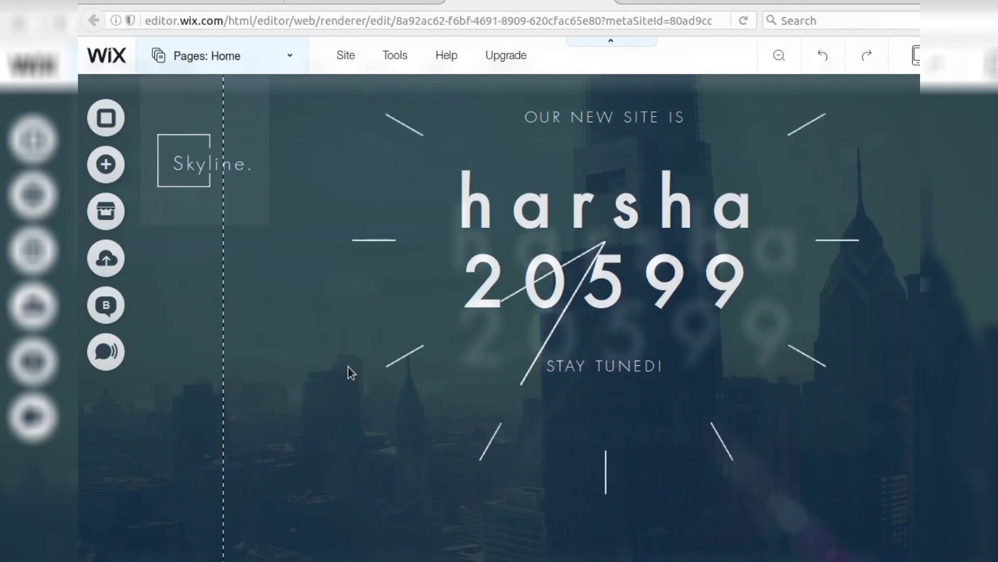
pyautogui.scroll(-2, 525, 426)
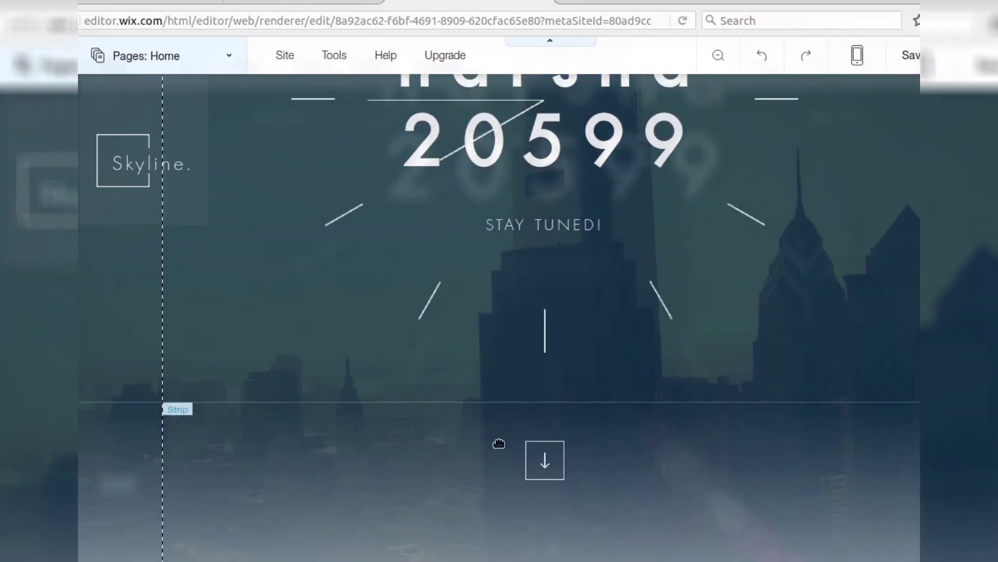
pyautogui.scroll(5, 502, 437)
pyautogui.scroll(2, 500, 420)
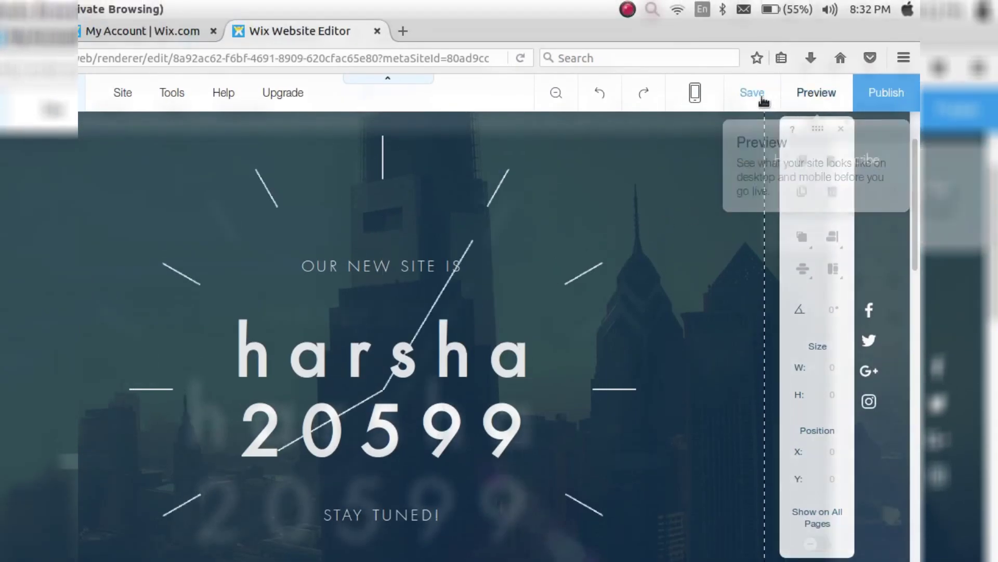
pyautogui.click(763, 97)
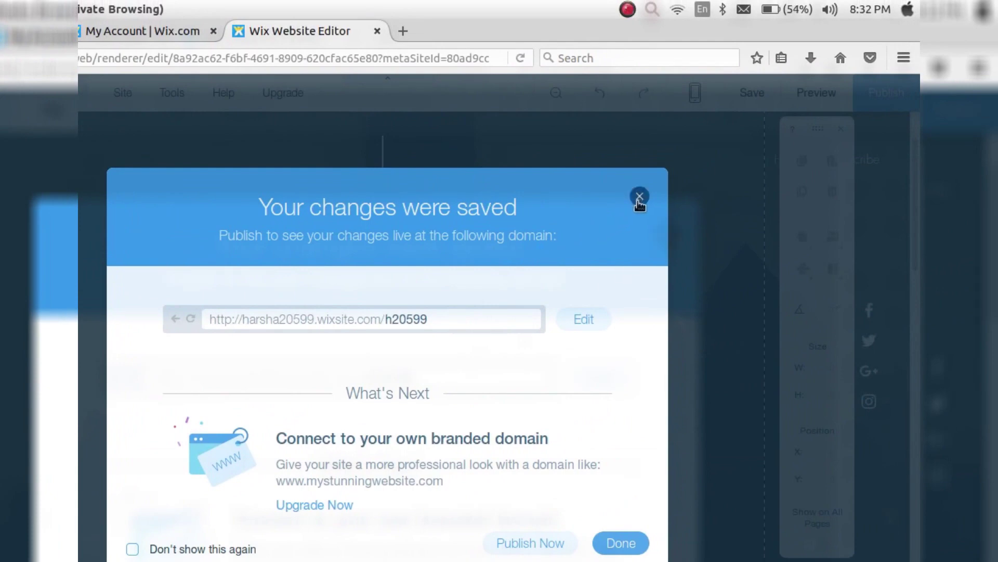
pyautogui.click(639, 200)
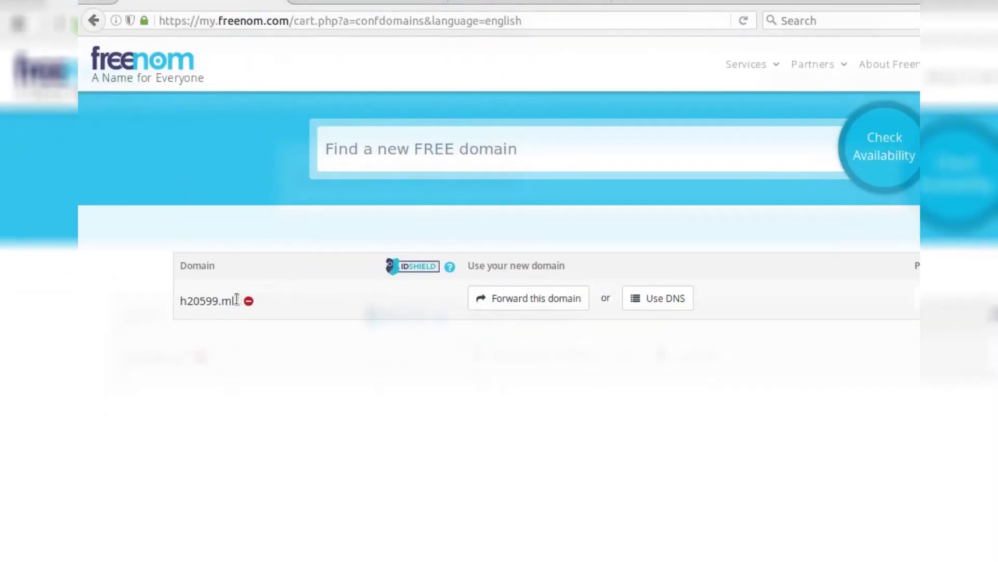
# - Set h20599.ml to forward to harsha20599.wixsite.com/h20599
pyautogui.moveTo(186, 301); pyautogui.dragTo(231, 304)
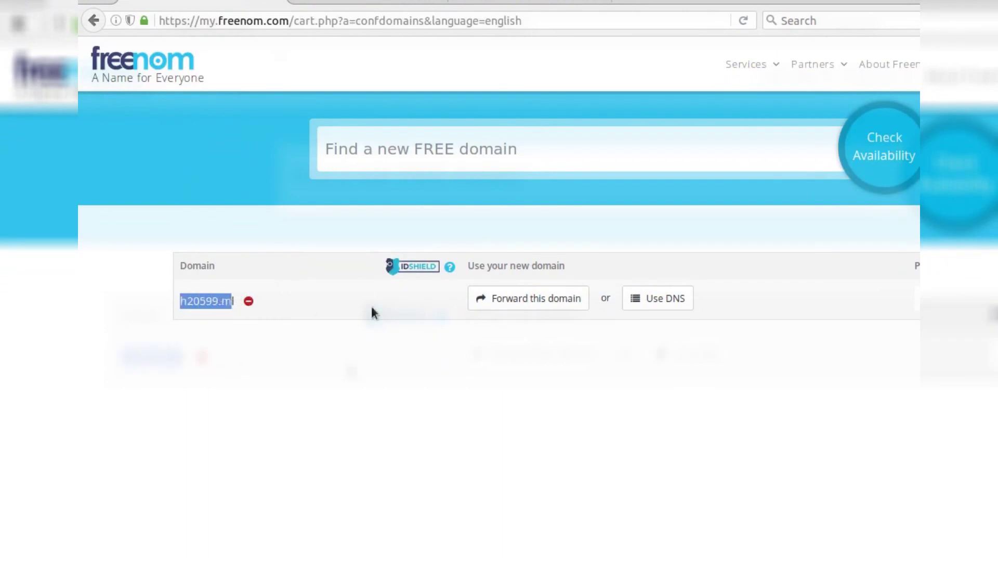
pyautogui.click(498, 302)
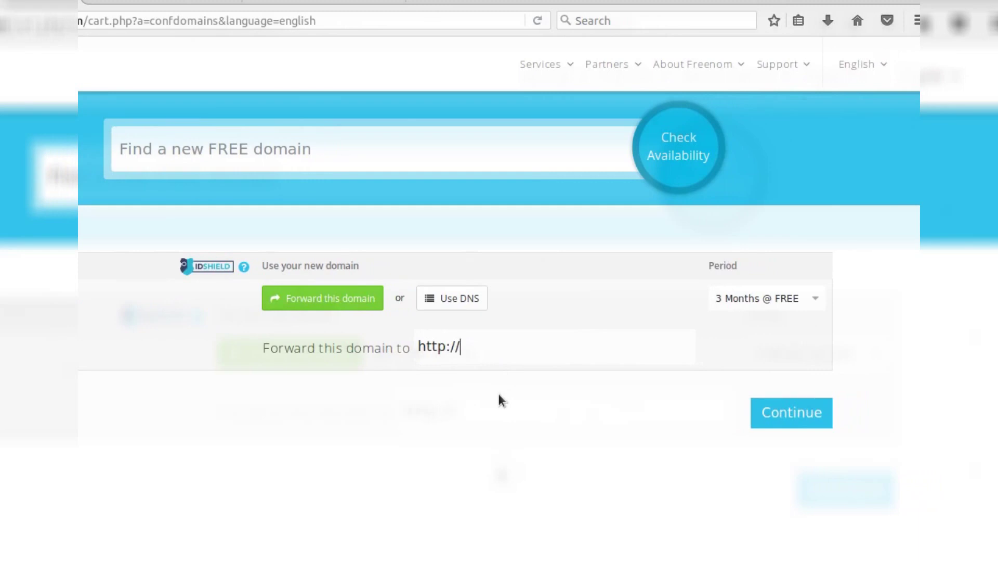
pyautogui.write('harsha20599.')
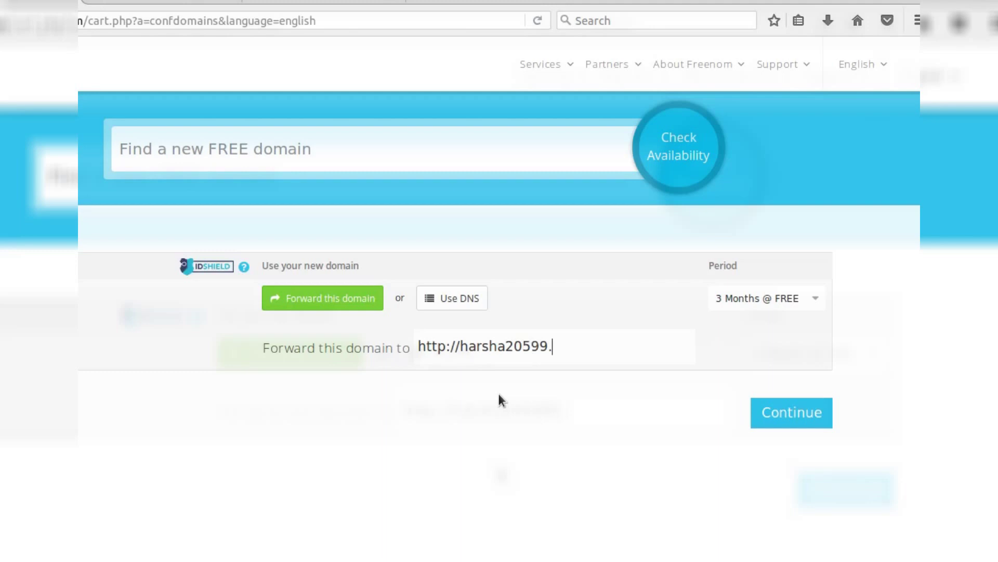
pyautogui.write('wixsite.com/harsh')
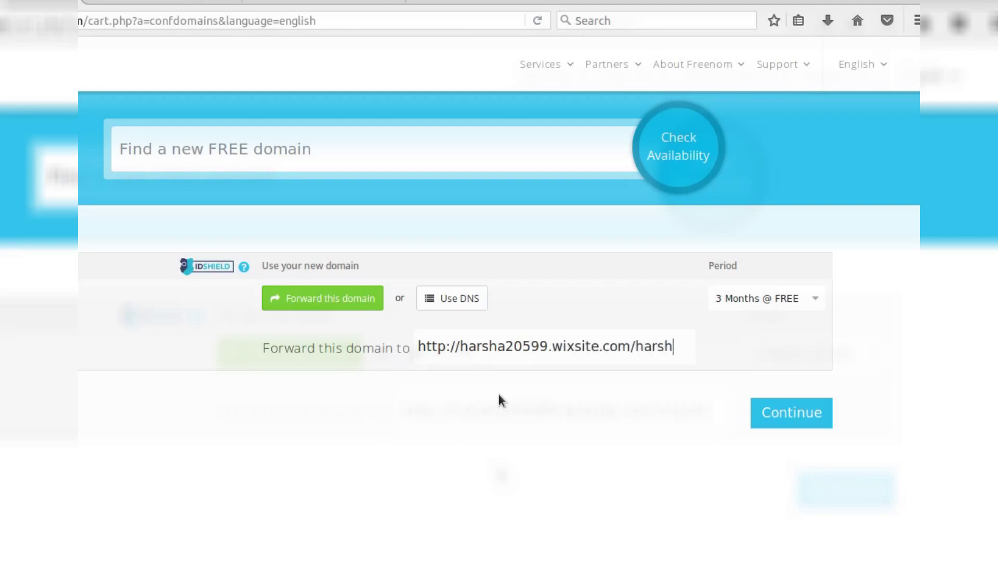
pyautogui.press('BackSpace')
pyautogui.press('BackSpace')
pyautogui.press('BackSpace')
pyautogui.press('BackSpace')
pyautogui.write('20599')
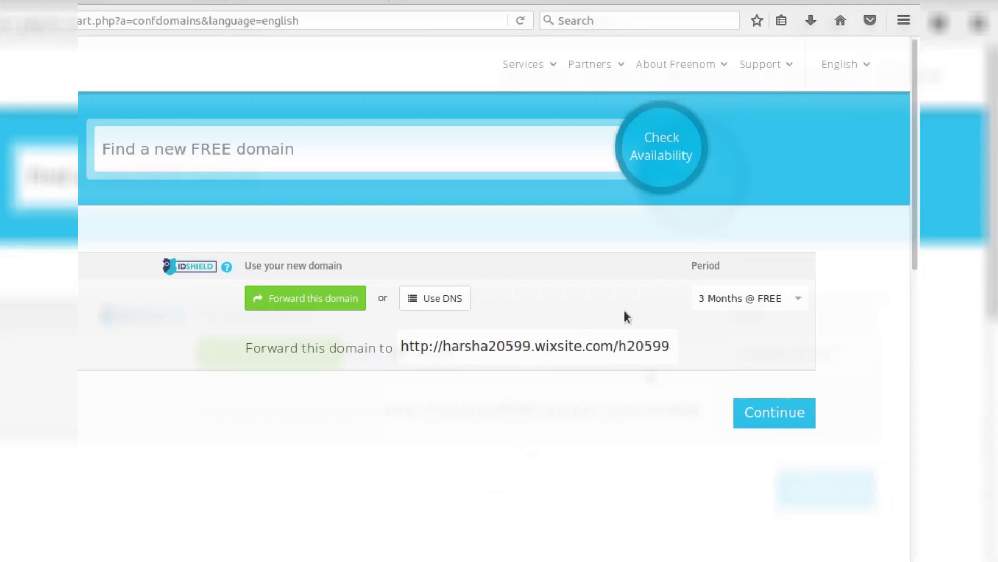
# - Choose the 12 Months @ FREE period and continue to checkout
pyautogui.moveTo(707, 266); pyautogui.dragTo(724, 283)
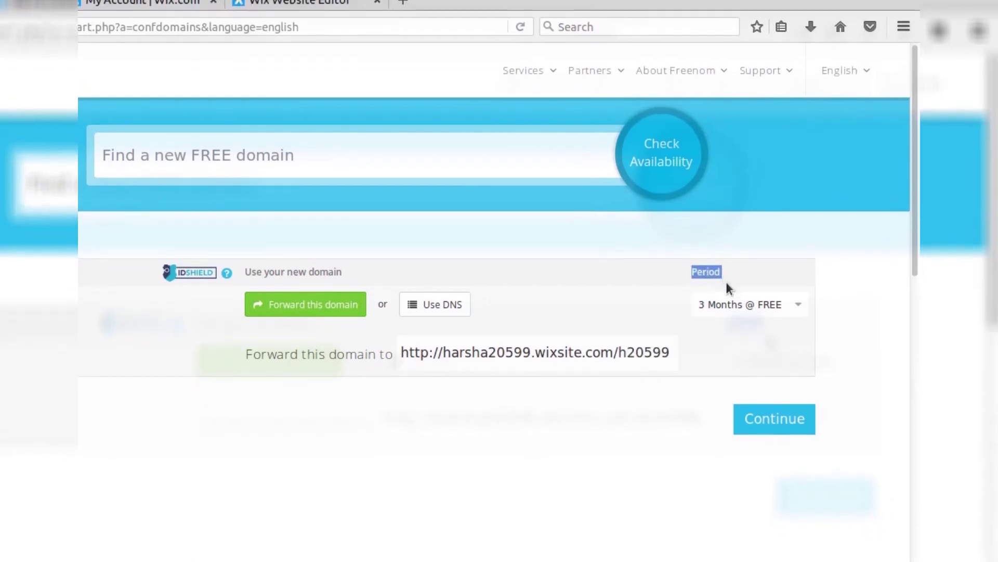
pyautogui.click(727, 287)
pyautogui.click(725, 298)
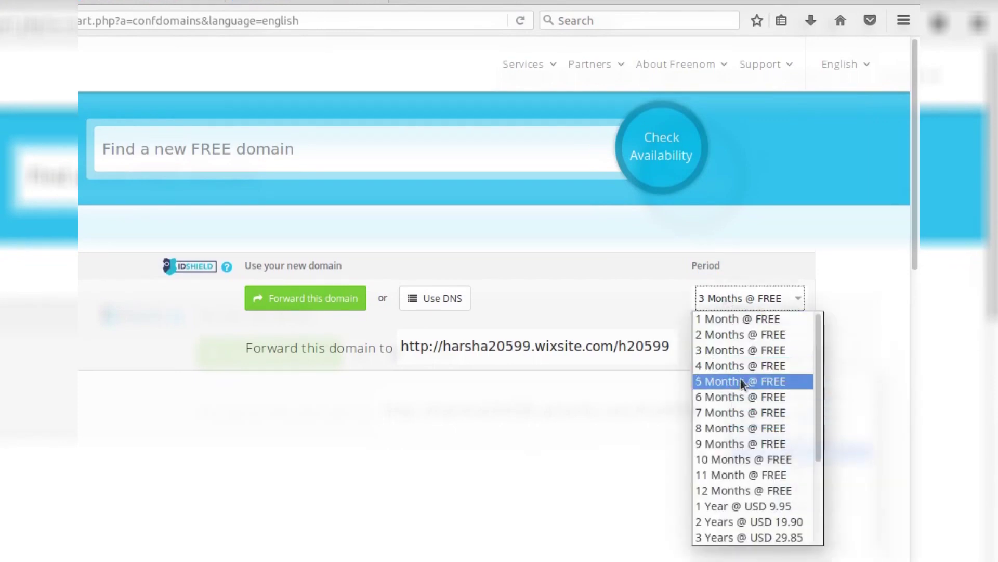
pyautogui.click(750, 492)
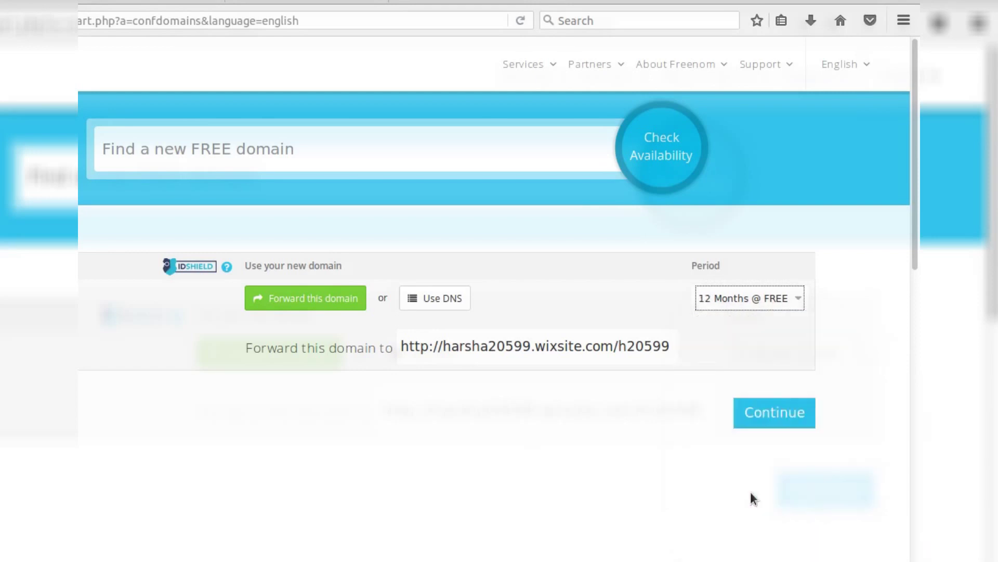
pyautogui.click(762, 414)
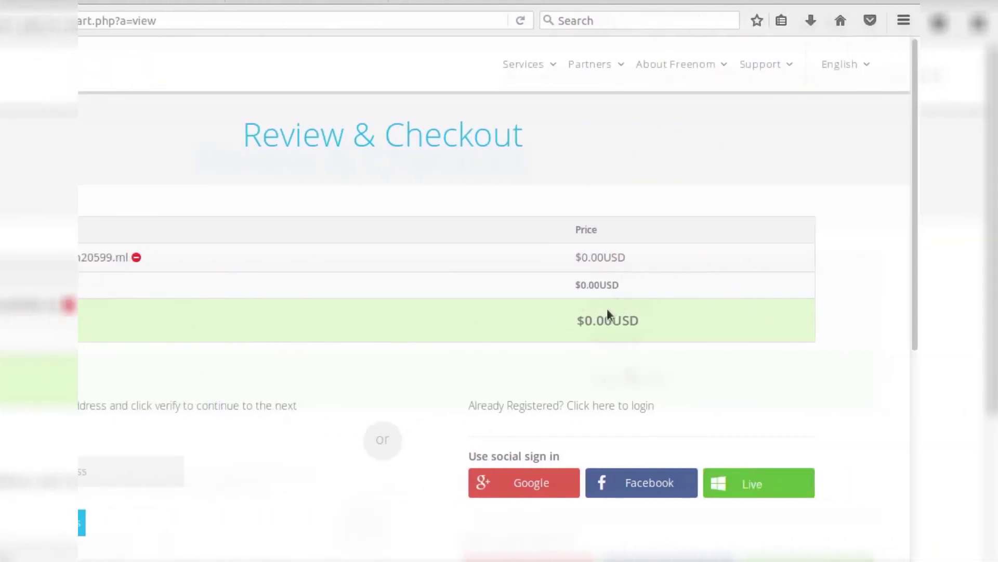
# - Check the $0.00USD total and email verification note, then go to the existing-customer login
pyautogui.moveTo(575, 320); pyautogui.dragTo(641, 319)
pyautogui.click(644, 335)
pyautogui.scroll(-5, 638, 345)
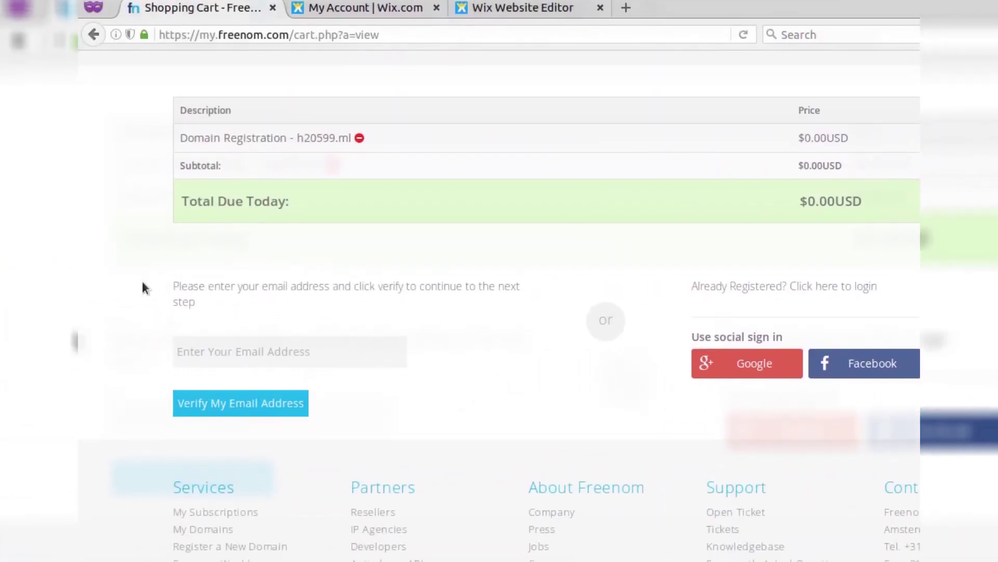
pyautogui.moveTo(173, 281); pyautogui.dragTo(325, 308)
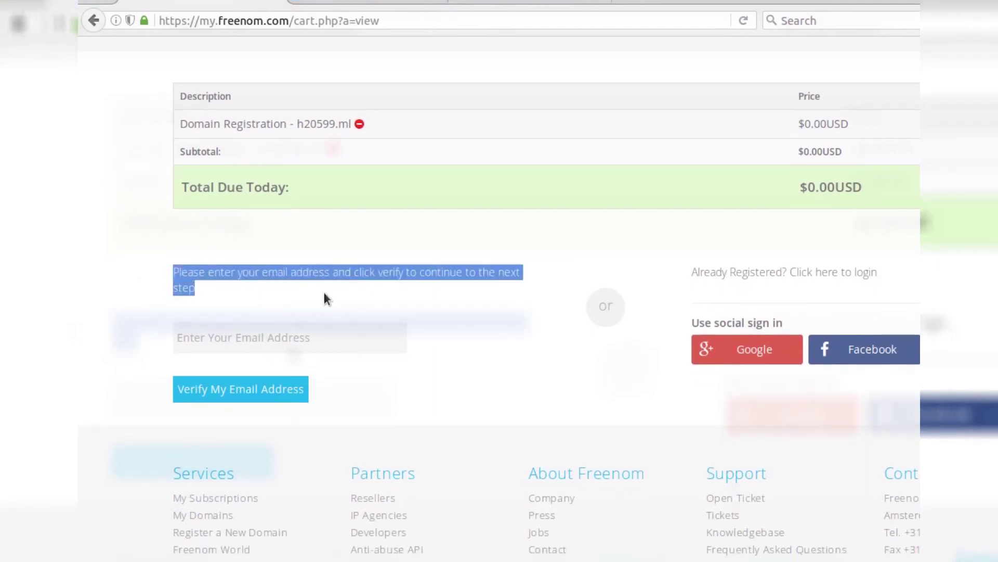
pyautogui.click(325, 291)
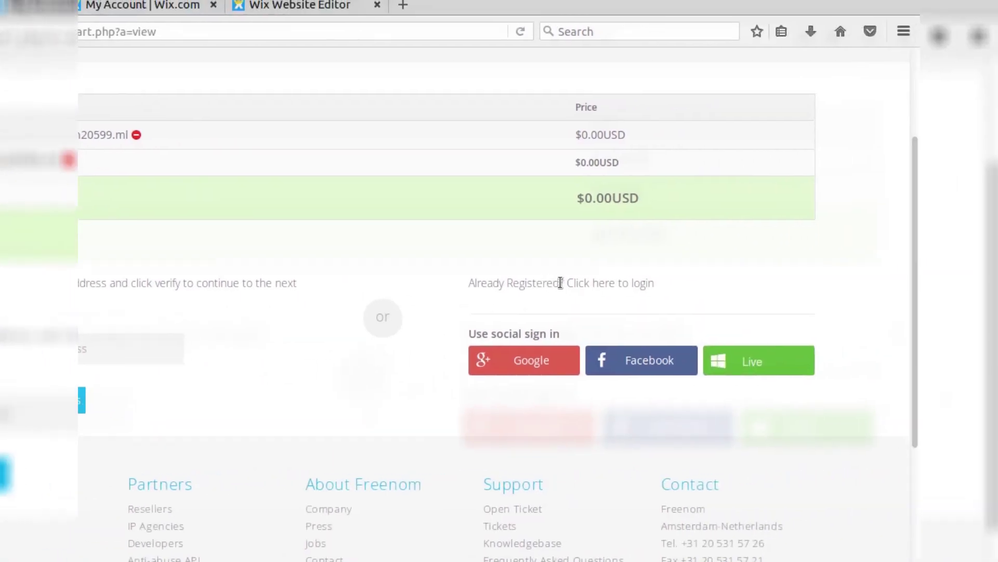
pyautogui.moveTo(561, 283); pyautogui.dragTo(475, 283)
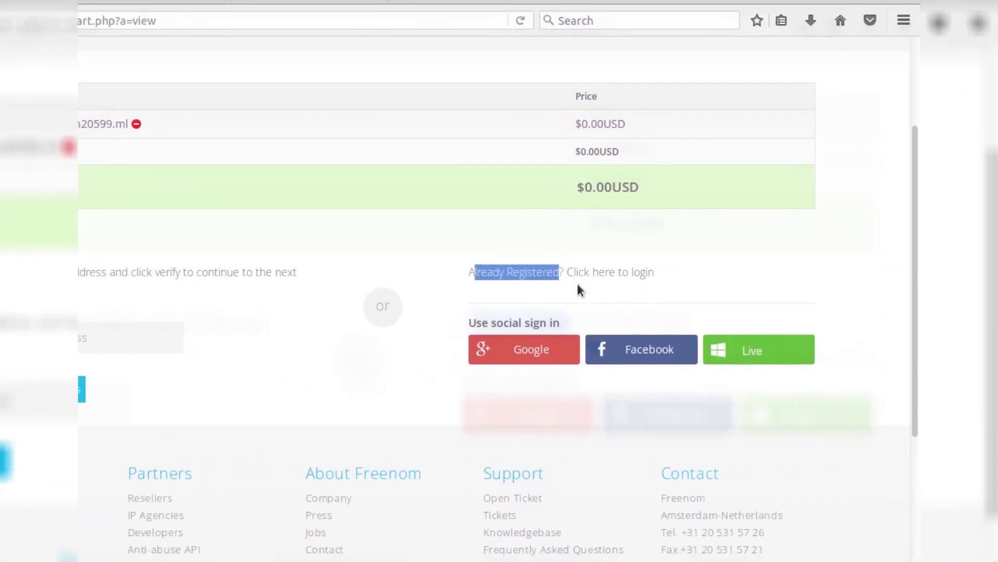
pyautogui.click(637, 283)
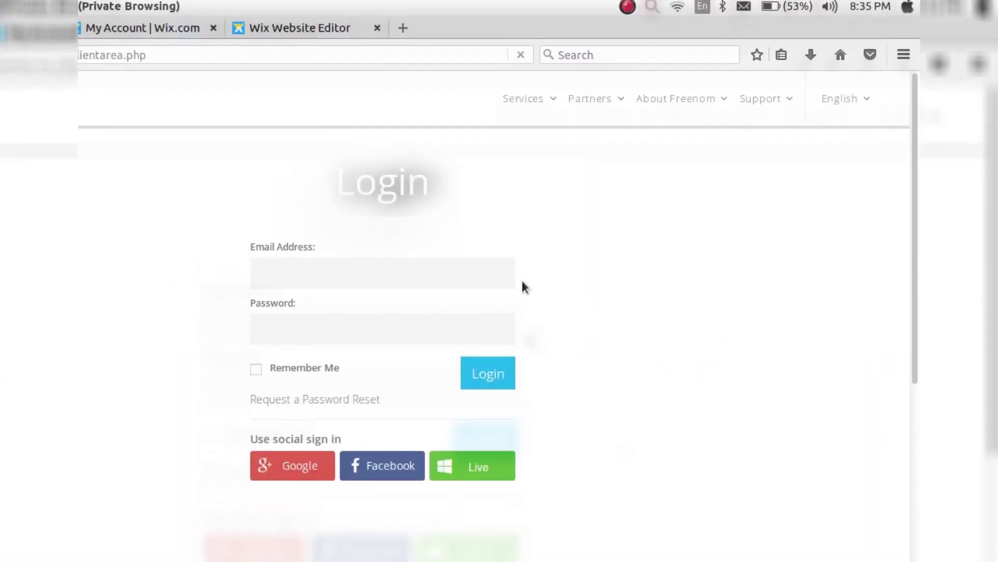
# - Sign in to Freenom with the saved email and password
pyautogui.press('BackSpace')
pyautogui.press('BackSpace')
pyautogui.write('ahrsh')
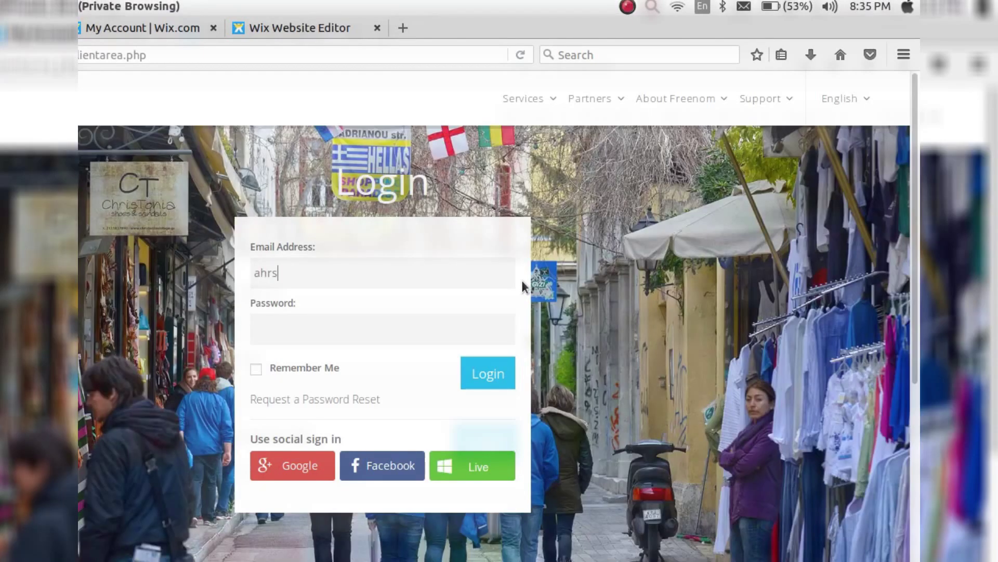
pyautogui.press('BackSpace')
pyautogui.press('BackSpace')
pyautogui.press('BackSpace')
pyautogui.press('BackSpace')
pyautogui.write('hars')
pyautogui.press('Down')
pyautogui.press('Return')
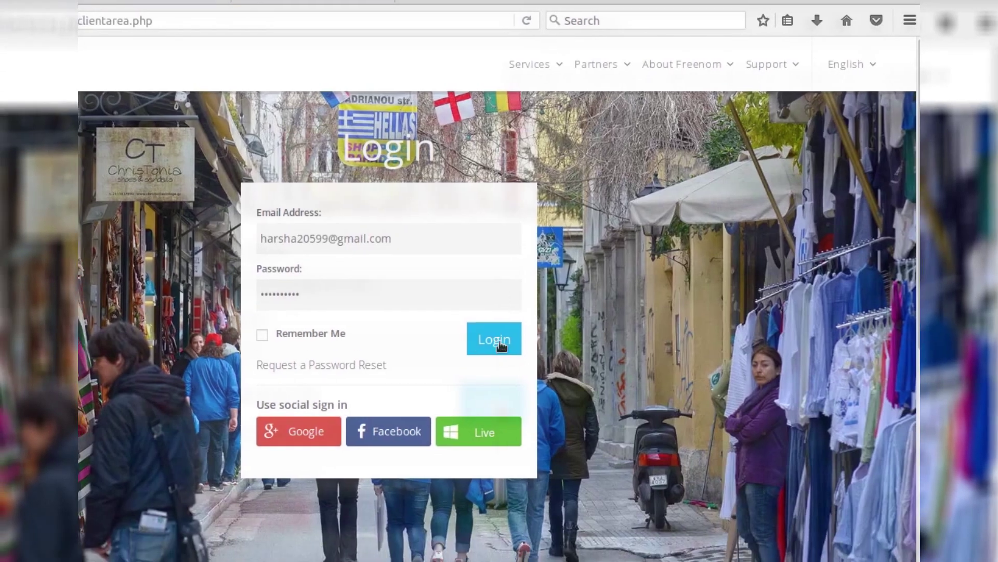
pyautogui.click(498, 345)
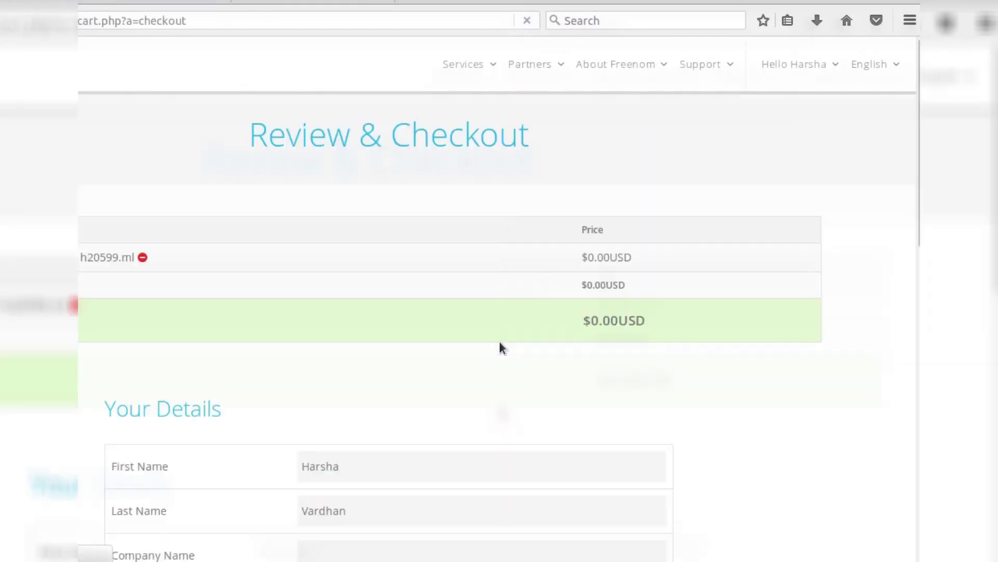
# - In Your Details, fill the Company Name with the remembered suggestion zyconut
pyautogui.scroll(-4, 499, 348)
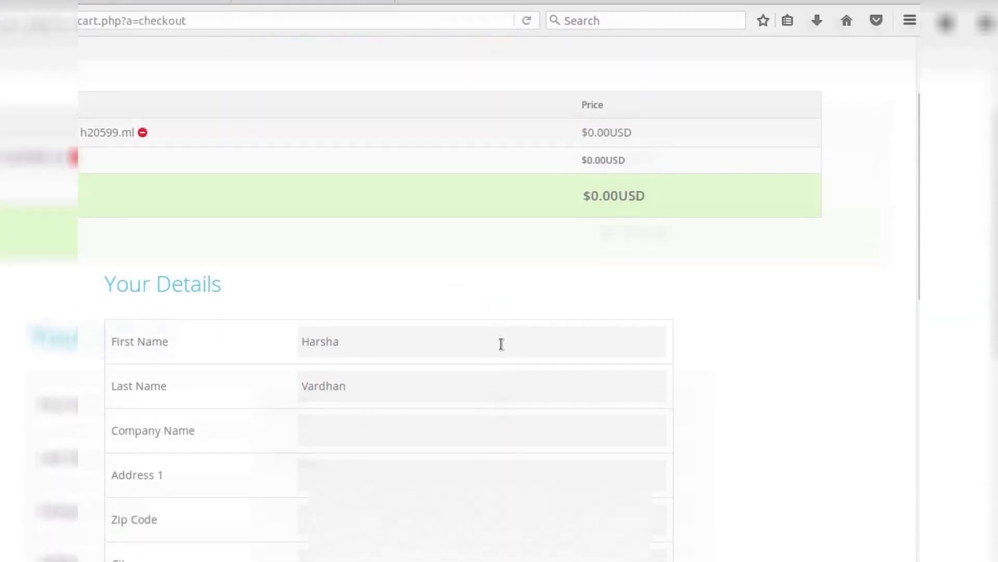
pyautogui.scroll(-2, 501, 366)
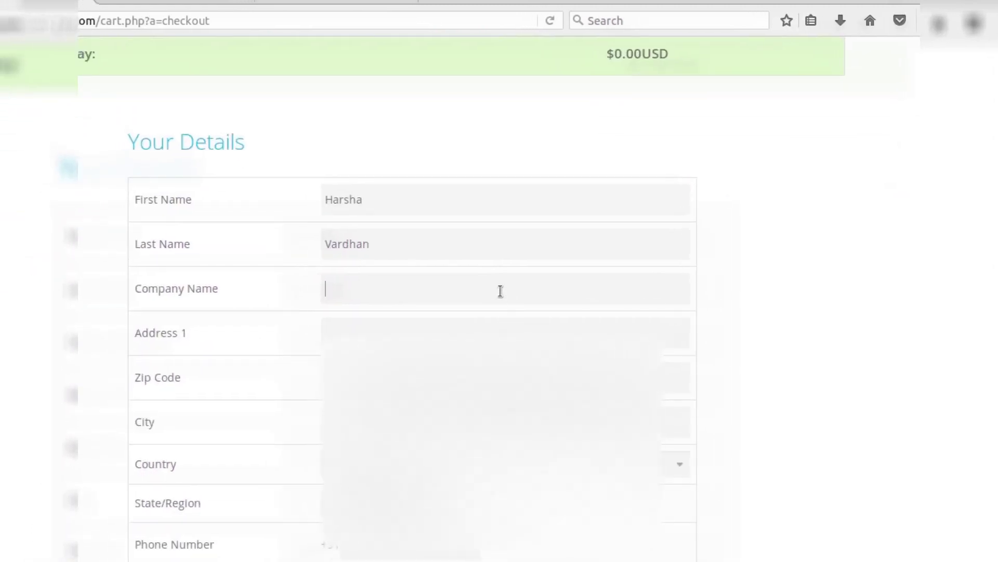
pyautogui.moveTo(120, 139); pyautogui.dragTo(247, 142)
pyautogui.click(248, 142)
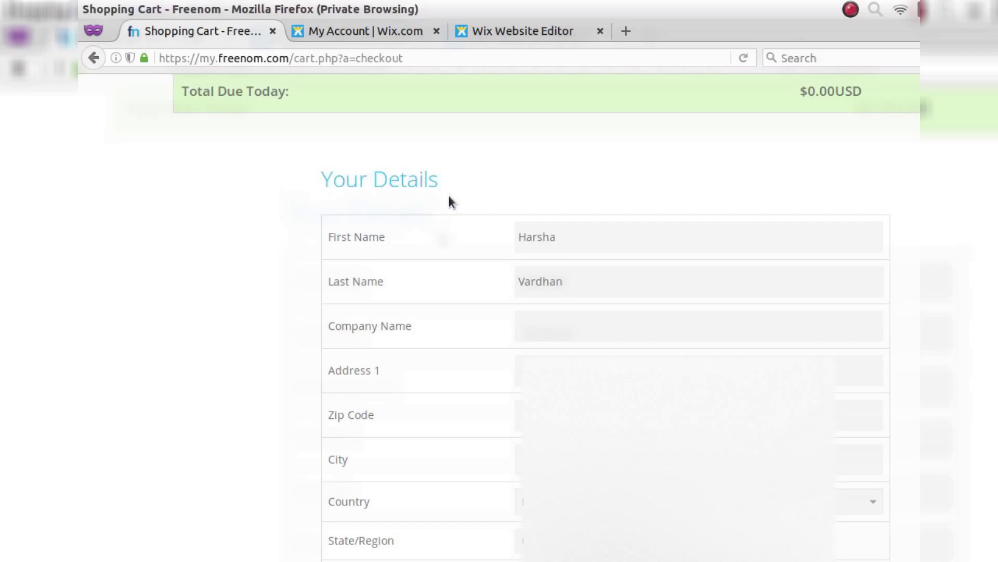
pyautogui.click(530, 314)
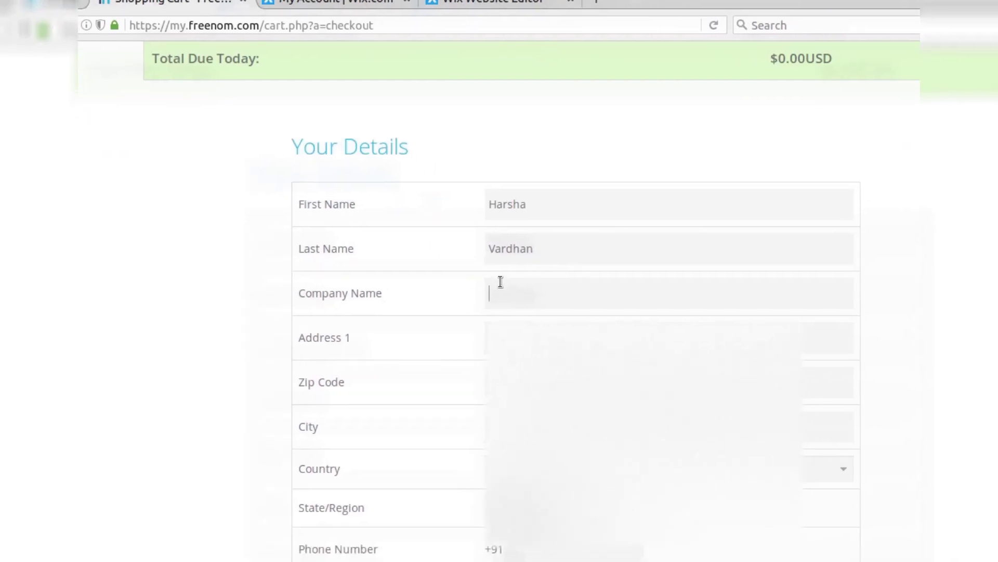
pyautogui.write('z')
pyautogui.press('Down')
pyautogui.press('Return')
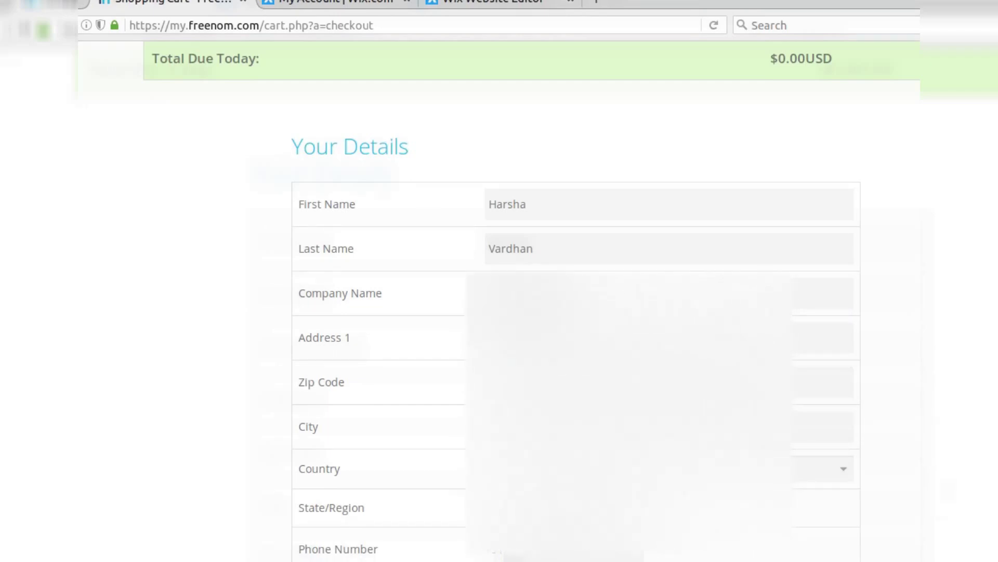
# - Confirm the country and pick the State/Region from the dropdown
pyautogui.press('Return')
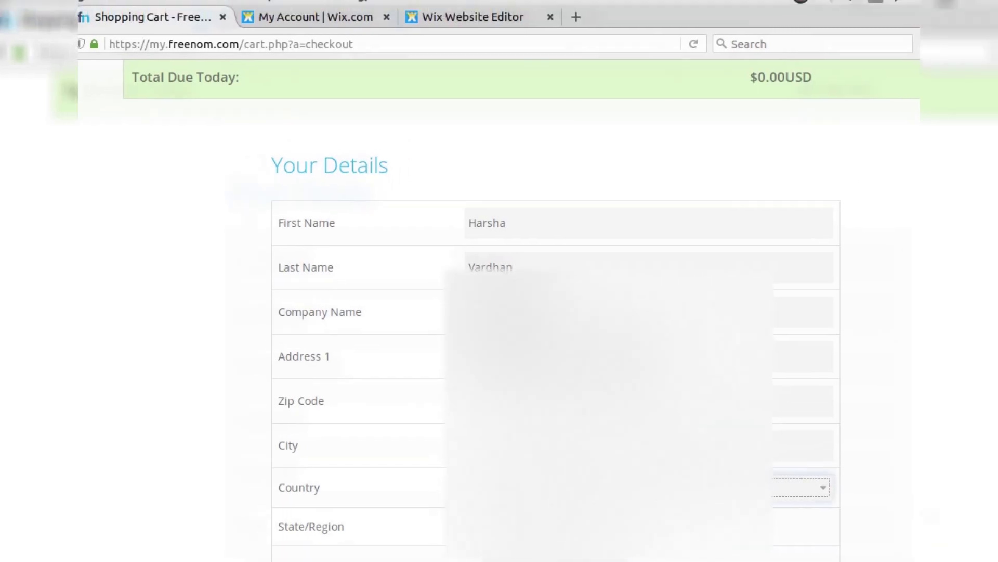
pyautogui.scroll(-2, 500, 312)
pyautogui.click(520, 458)
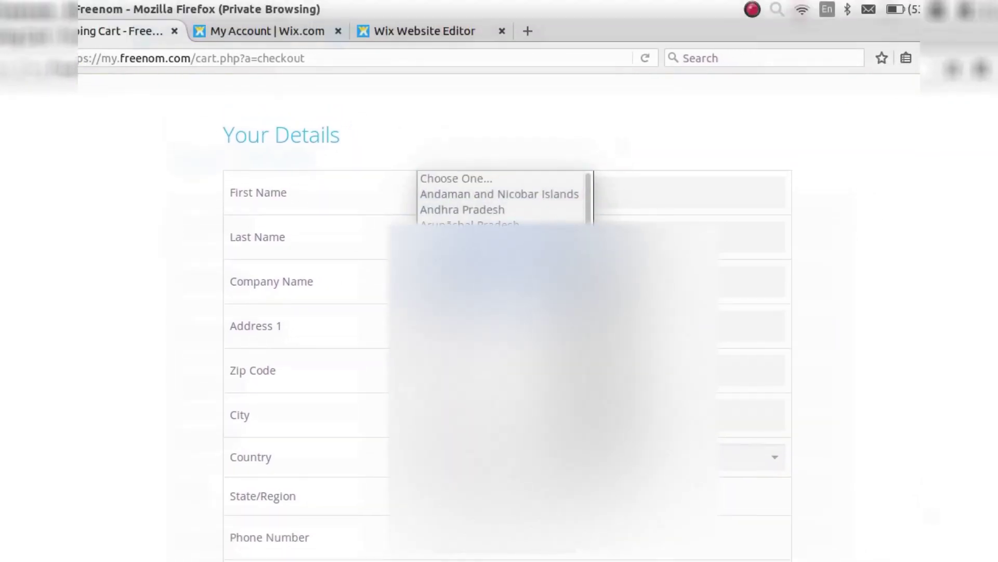
pyautogui.click(448, 174)
pyautogui.scroll(-1, 499, 312)
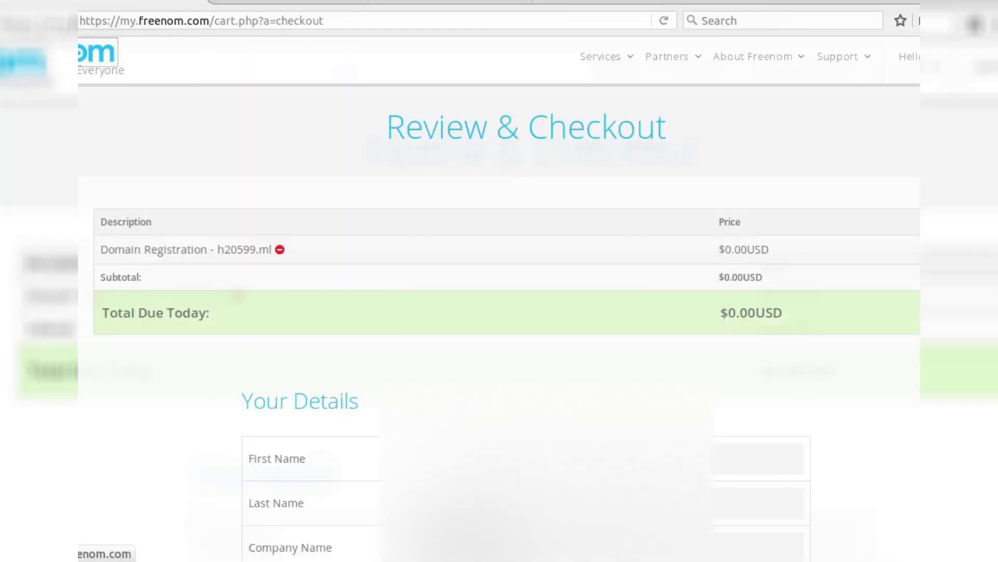
pyautogui.scroll(-7, 624, 468)
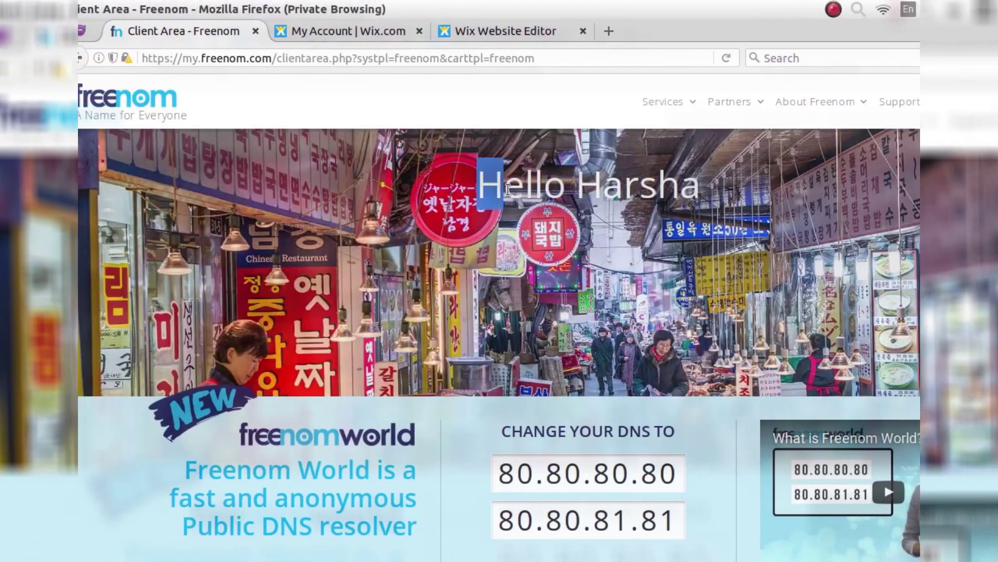
# - Scroll the My Domains list and highlight h20599.ml's ACTIVE status
pyautogui.moveTo(451, 186); pyautogui.dragTo(657, 192)
pyautogui.moveTo(527, 192); pyautogui.dragTo(539, 195)
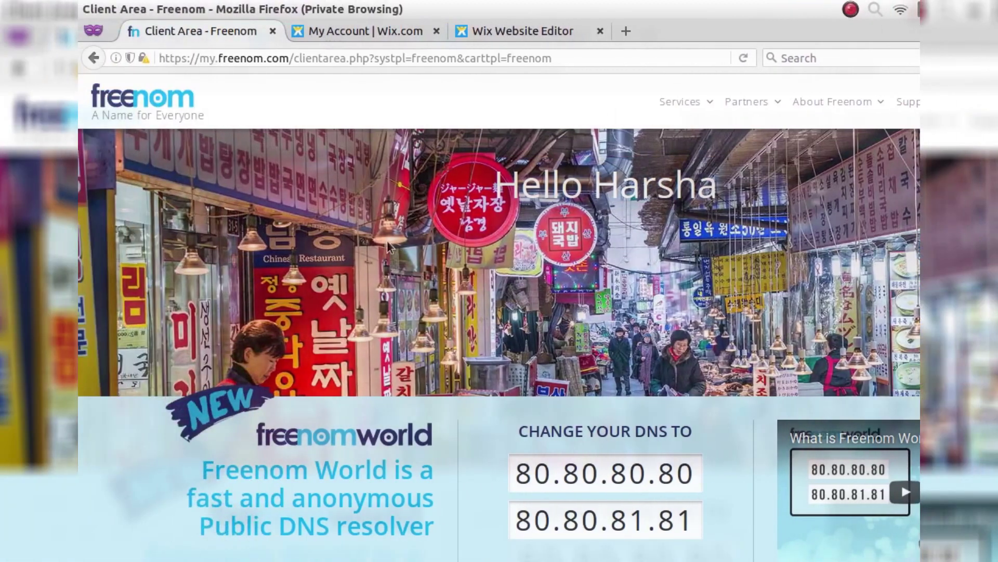
pyautogui.scroll(-6, 384, 255)
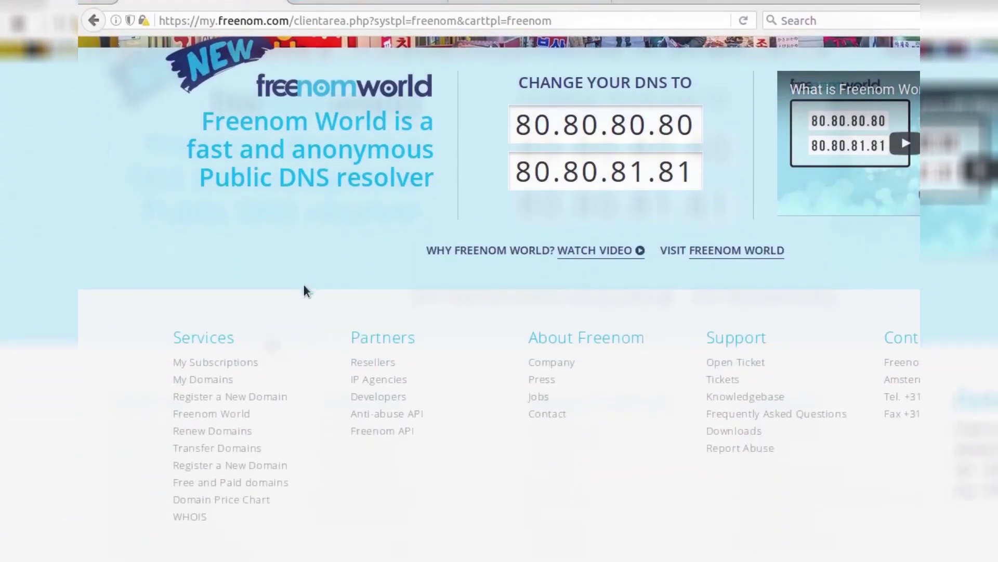
pyautogui.scroll(-1, 301, 302)
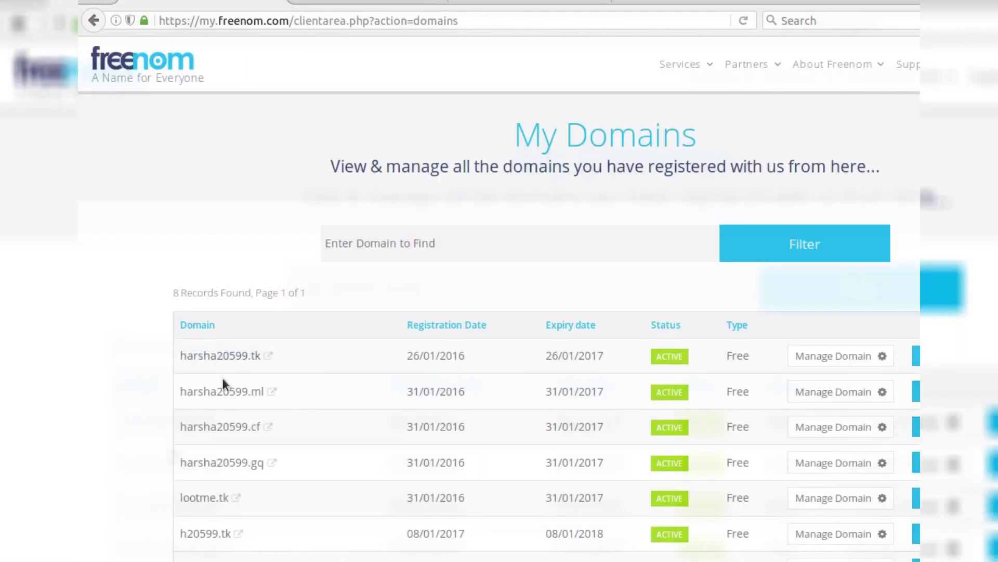
pyautogui.scroll(-3, 223, 383)
pyautogui.scroll(-2, 222, 470)
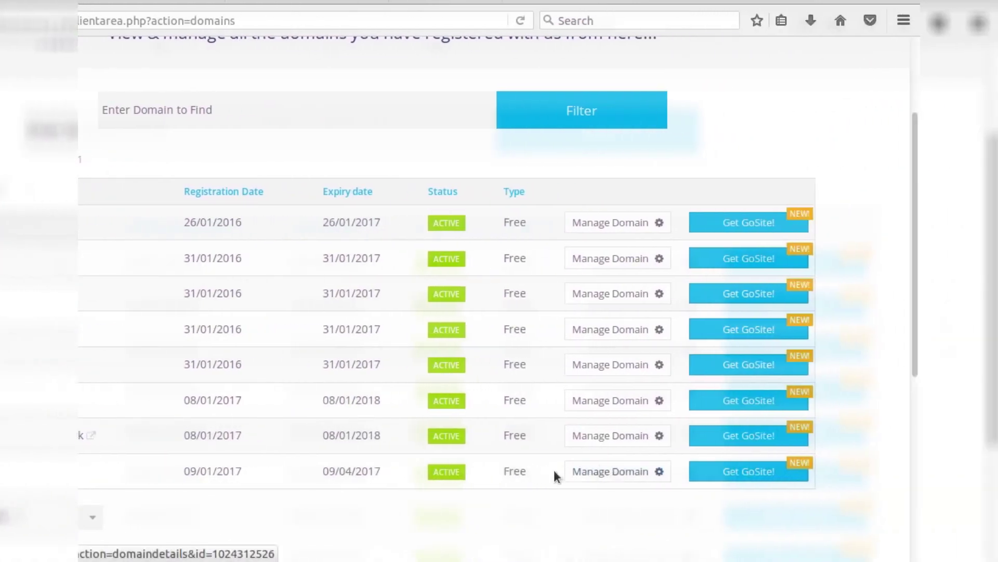
pyautogui.doubleClick(491, 470)
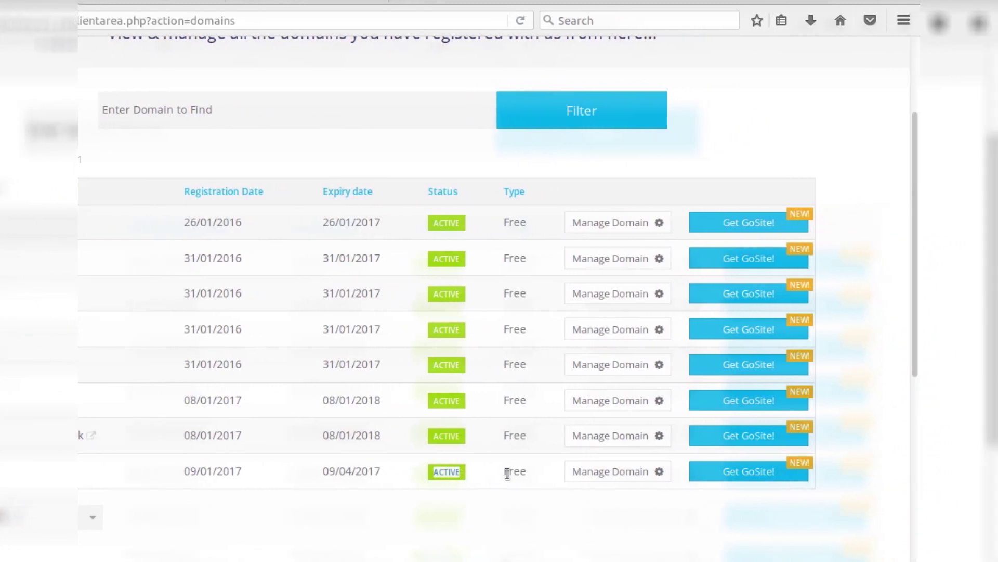
pyautogui.moveTo(518, 472); pyautogui.dragTo(532, 473)
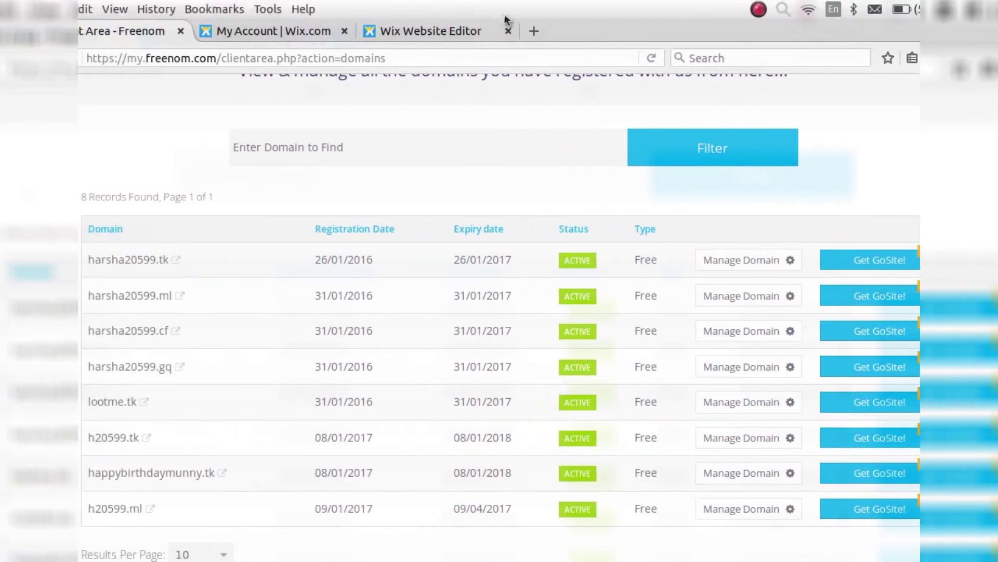
# - Load h20599.ml in a new private tab and scroll the Wix 'harsha 20599 Stay tuned!' page
pyautogui.click(501, 32)
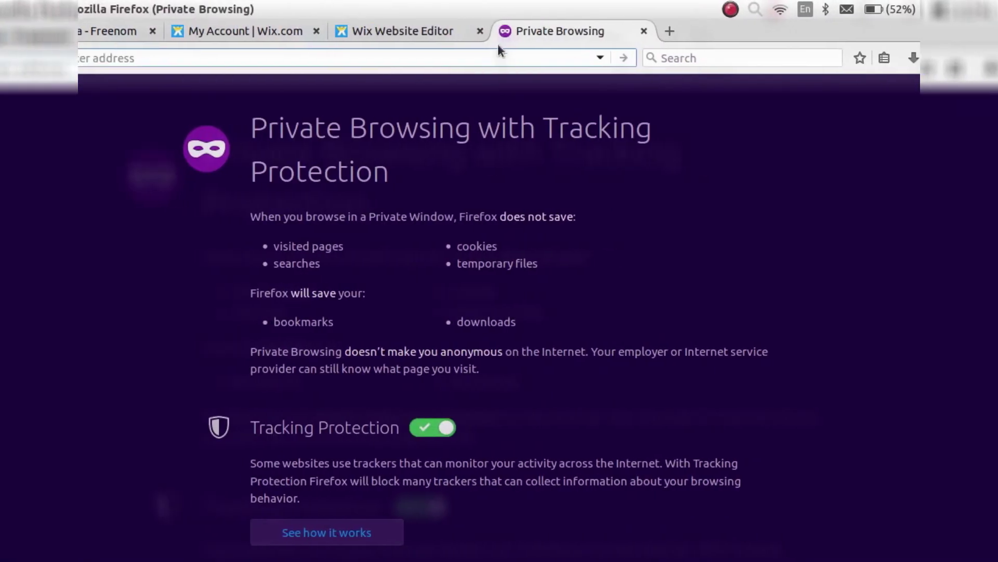
pyautogui.write('h')
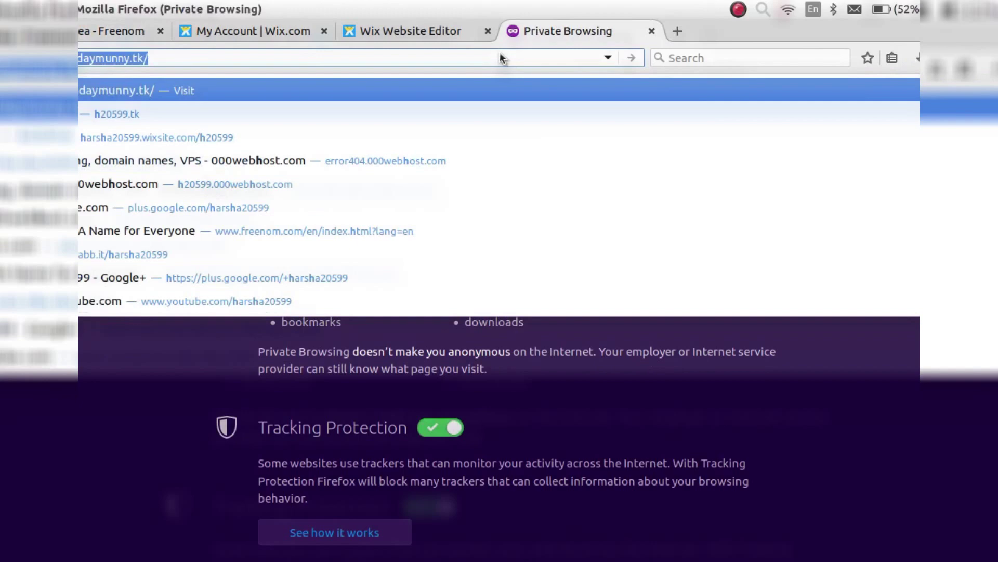
pyautogui.write('20599.ml')
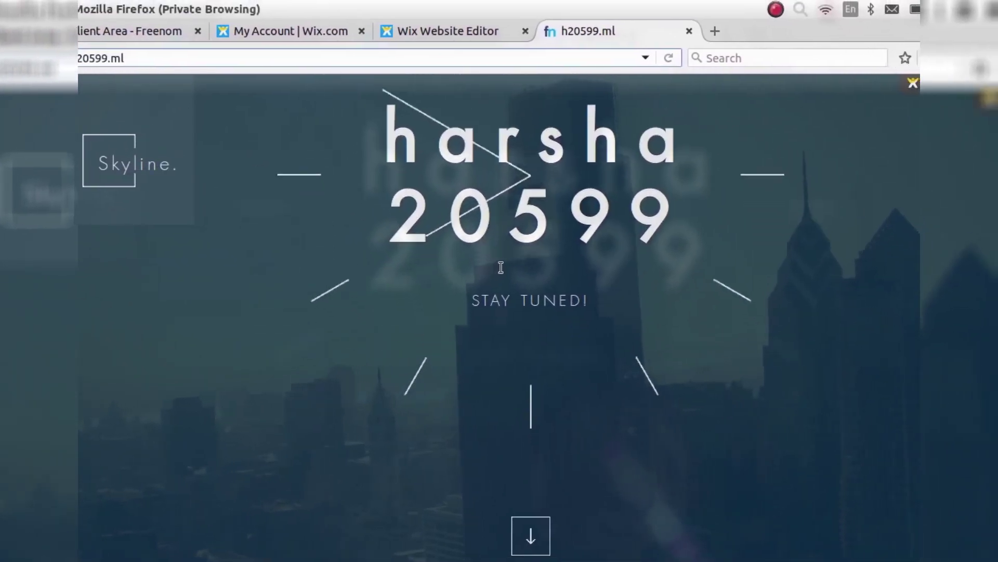
pyautogui.scroll(-2, 500, 265)
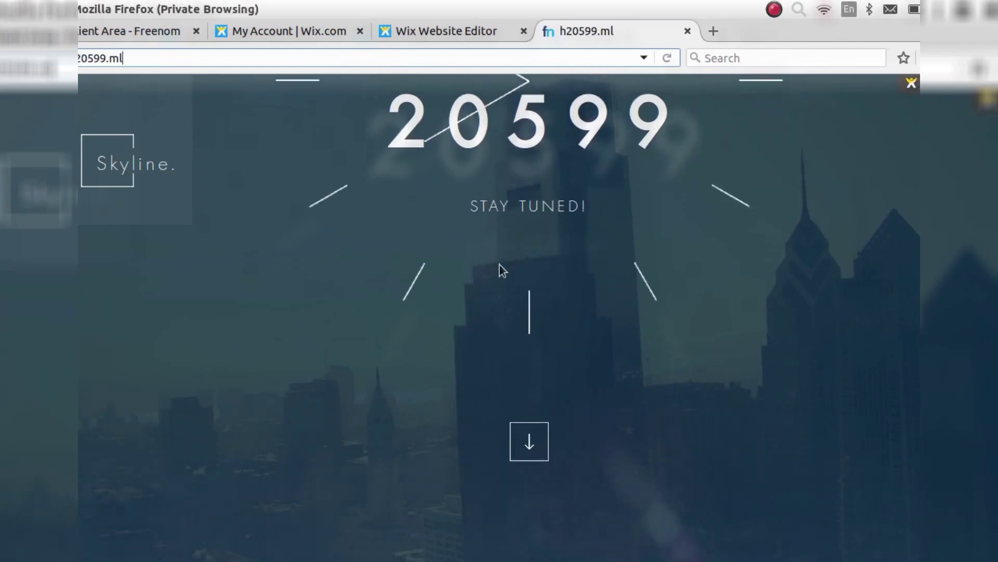
pyautogui.scroll(-1, 500, 270)
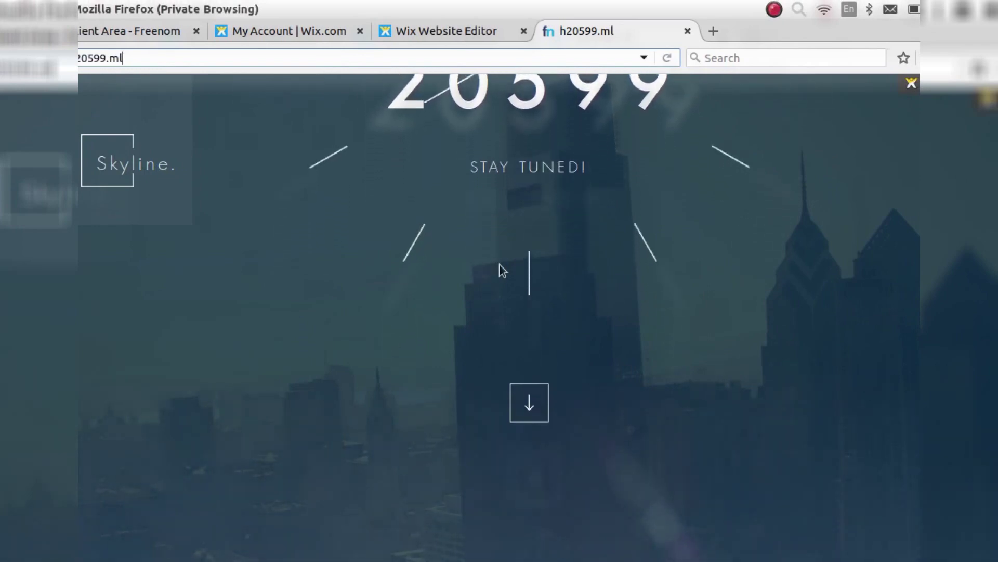
pyautogui.scroll(2, 500, 271)
pyautogui.scroll(2, 499, 264)
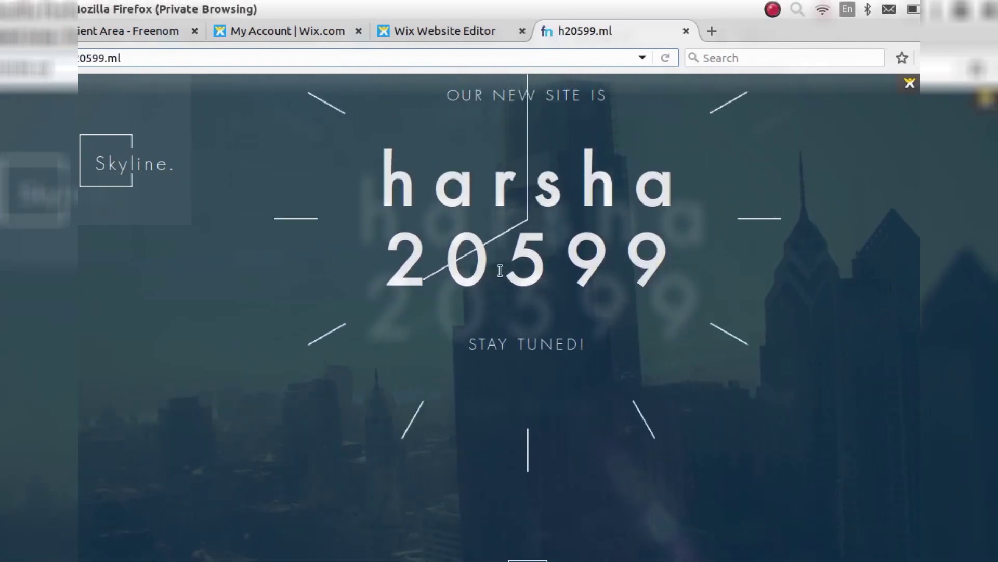
pyautogui.scroll(1, 499, 263)
pyautogui.scroll(3, 501, 284)
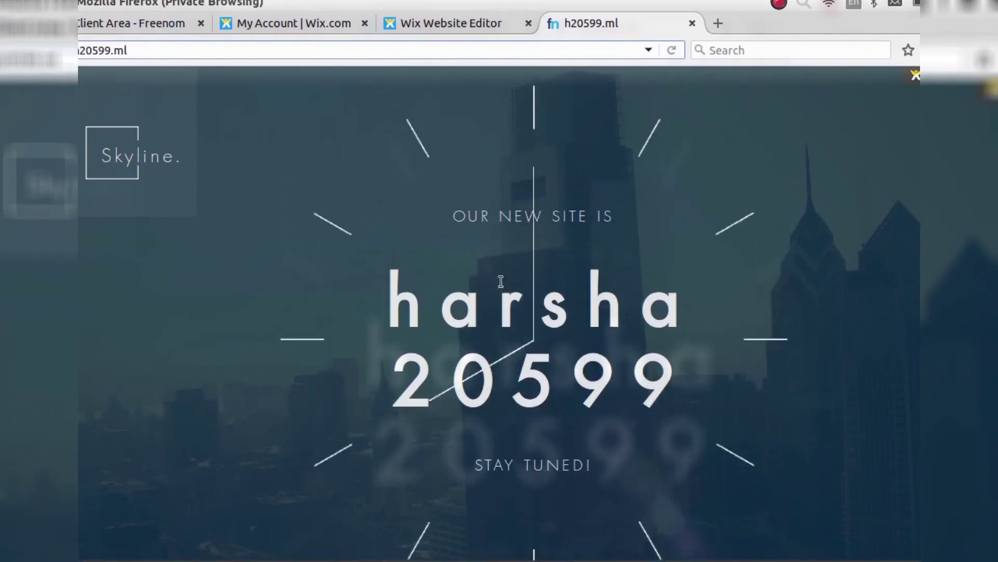
pyautogui.scroll(1, 501, 281)
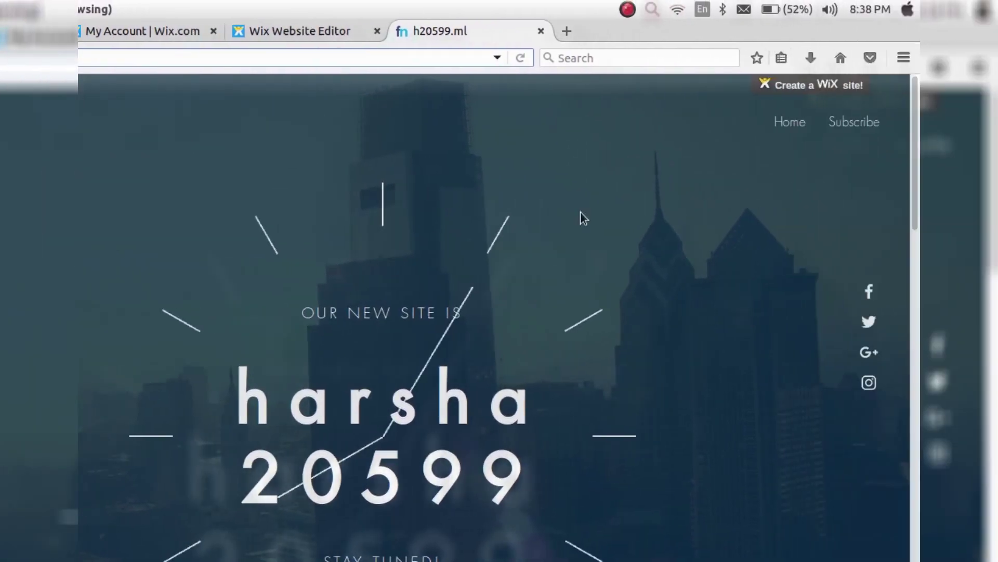
pyautogui.scroll(-1, 468, 387)
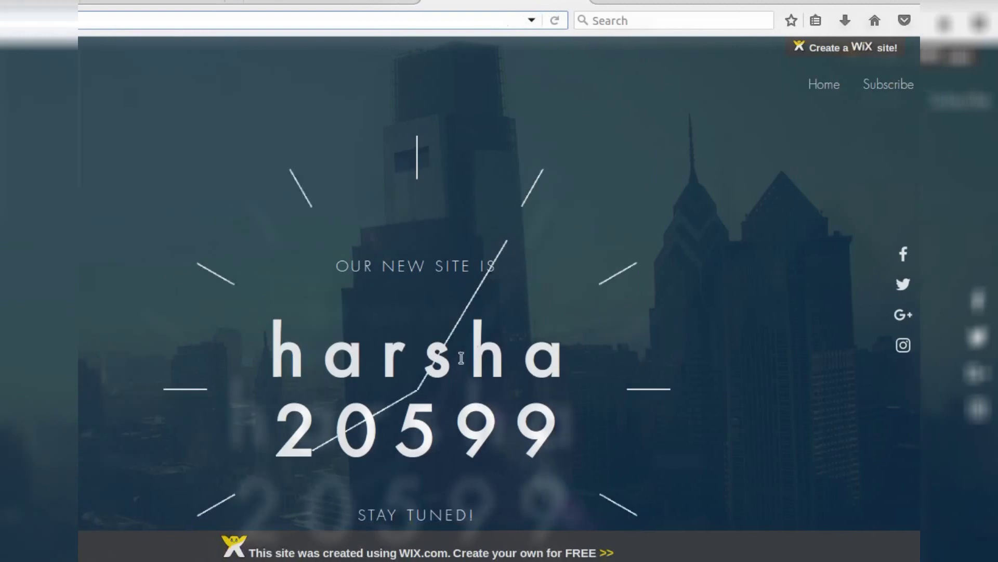
pyautogui.scroll(-3, 491, 360)
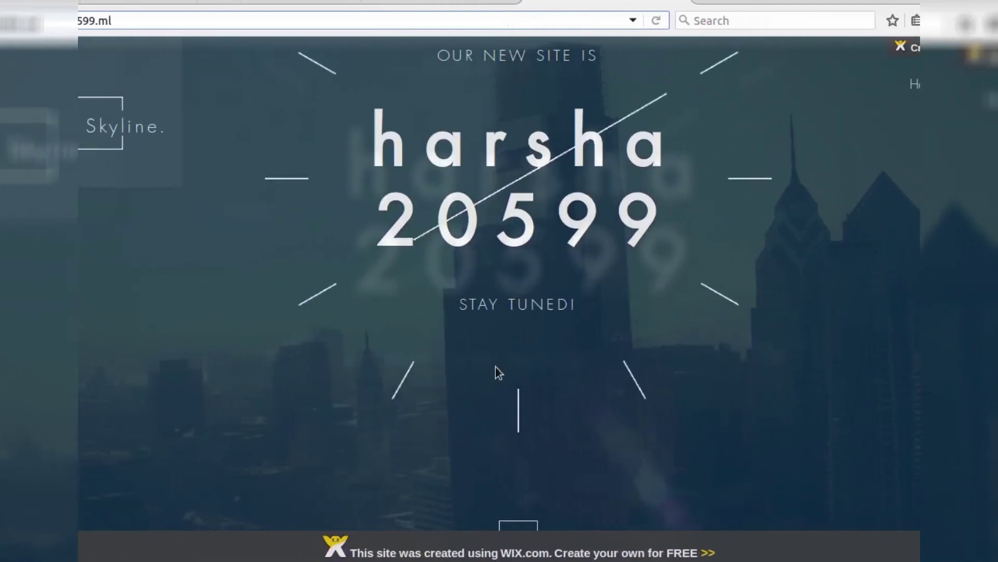